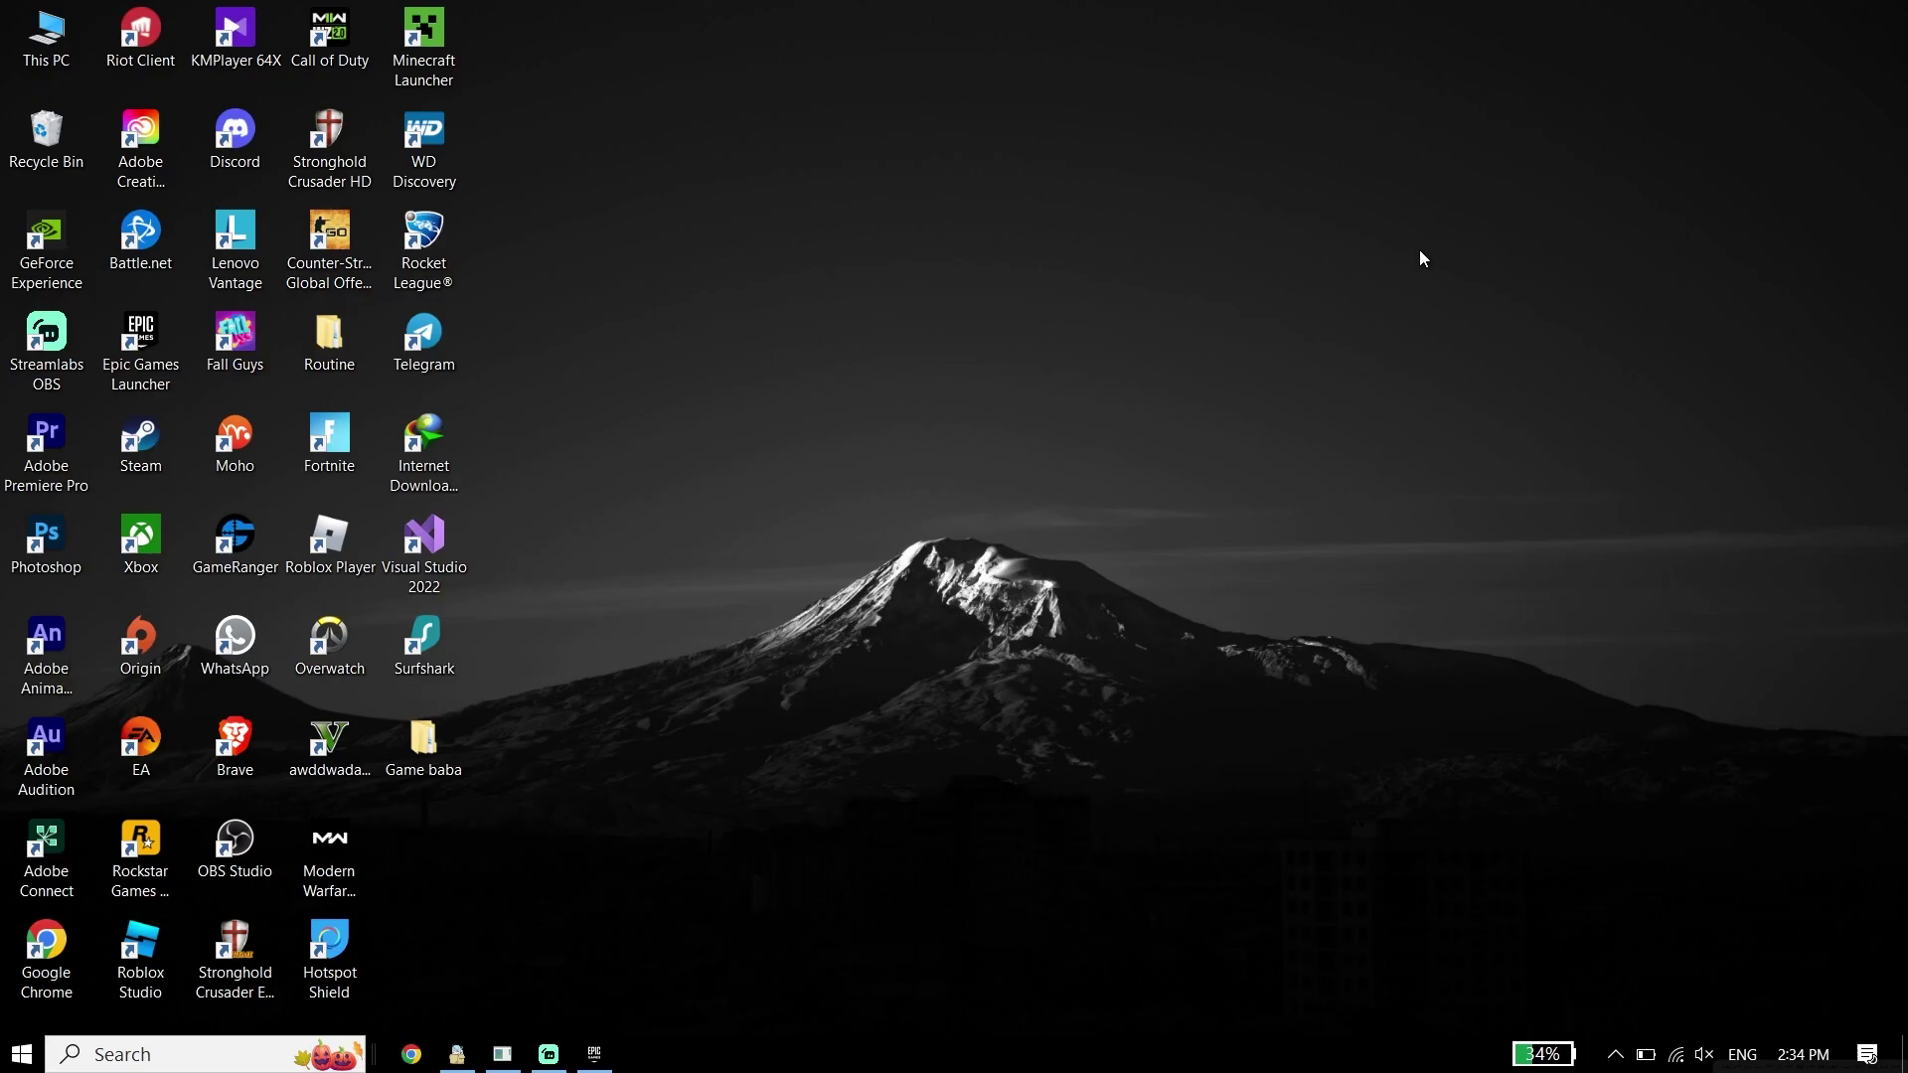
# Bring the Epic Games Launcher back up and browse the game library
pyautogui.click(594, 1053)
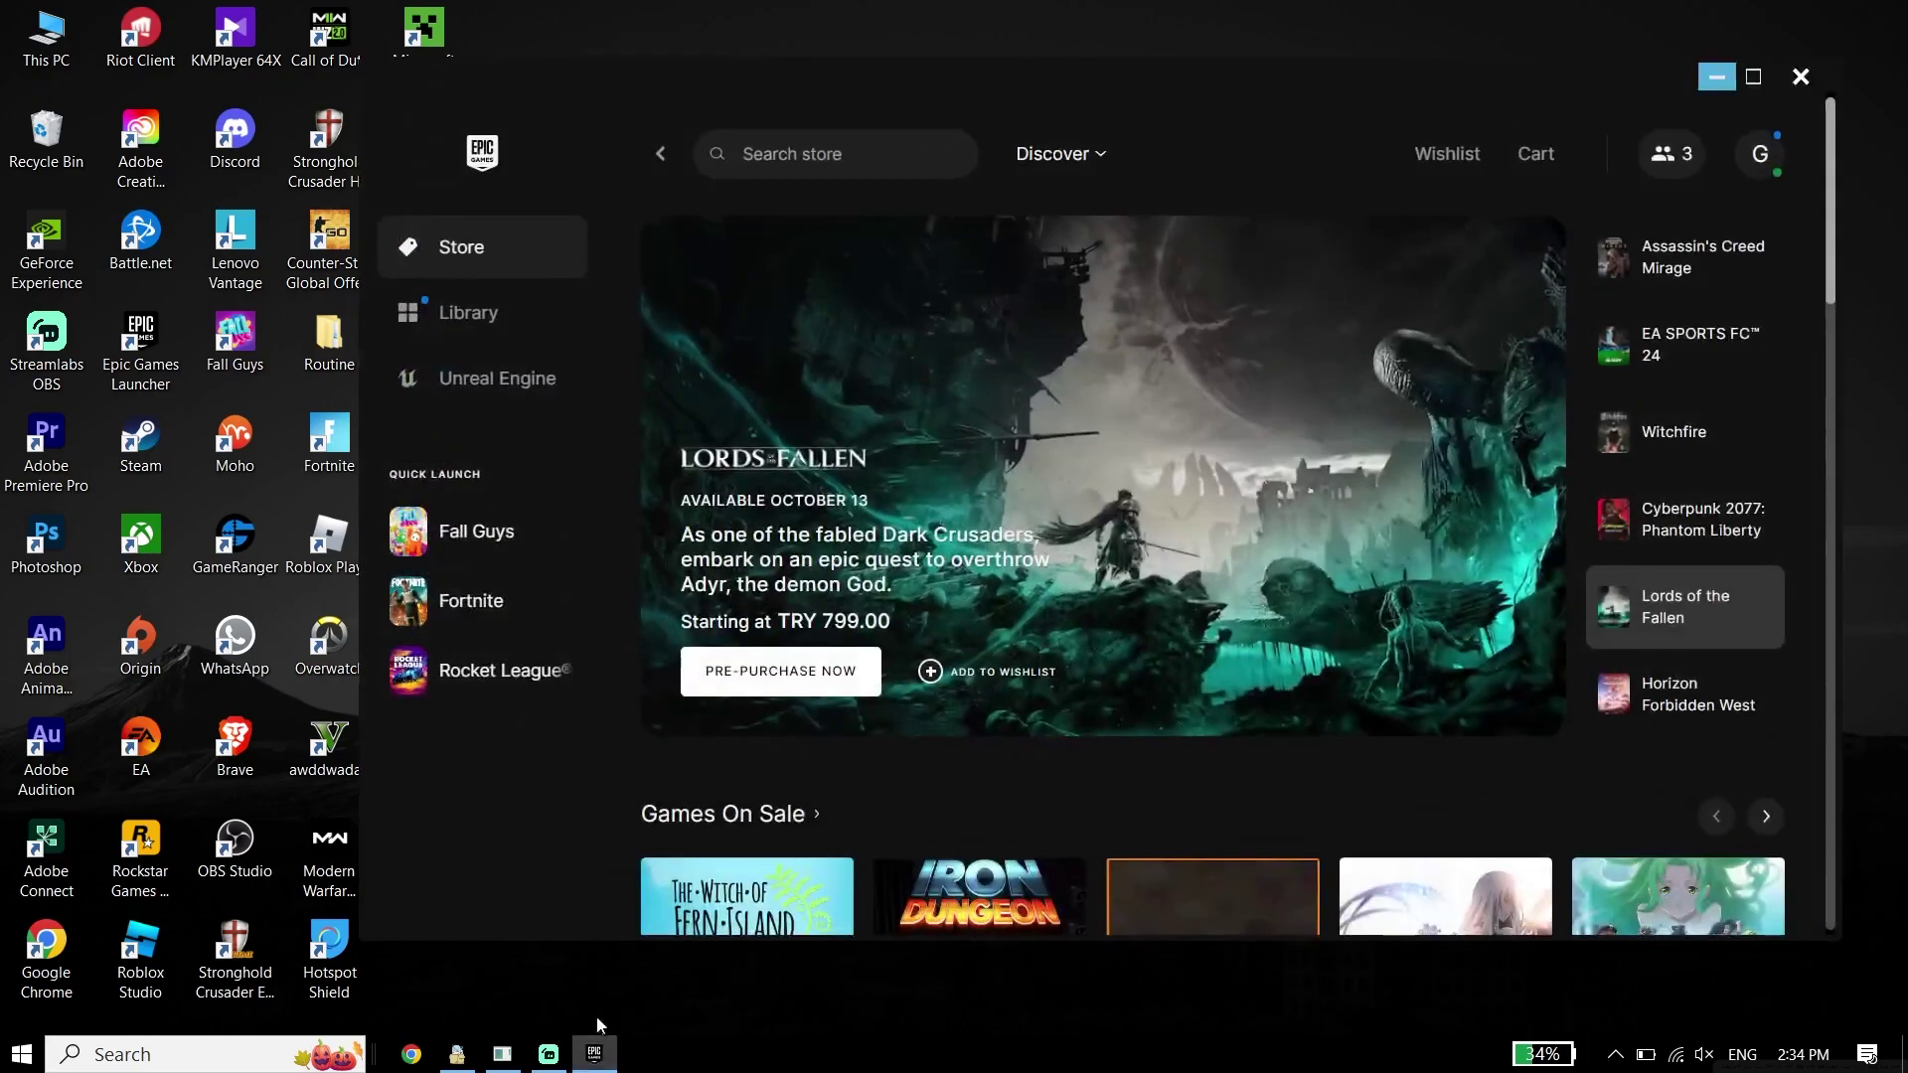
pyautogui.click(491, 334)
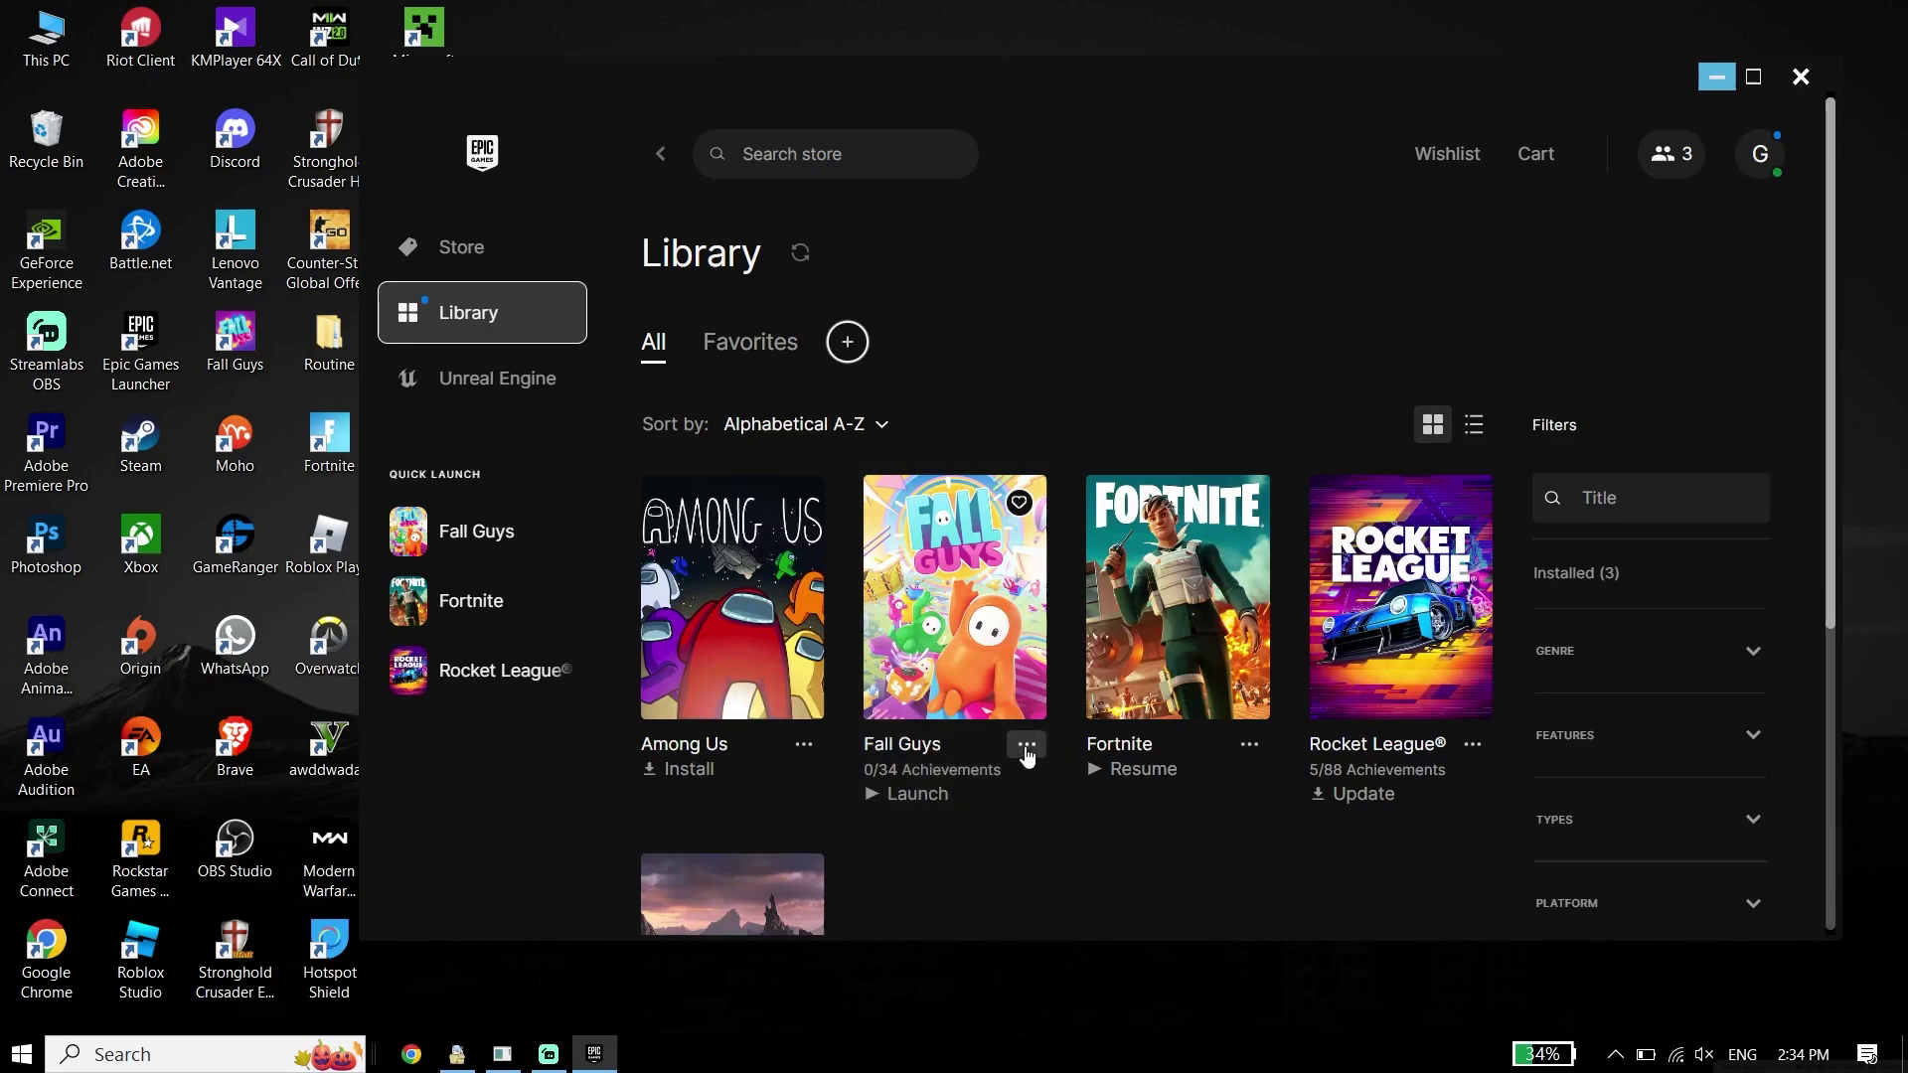
pyautogui.scroll(-4, 1023, 758)
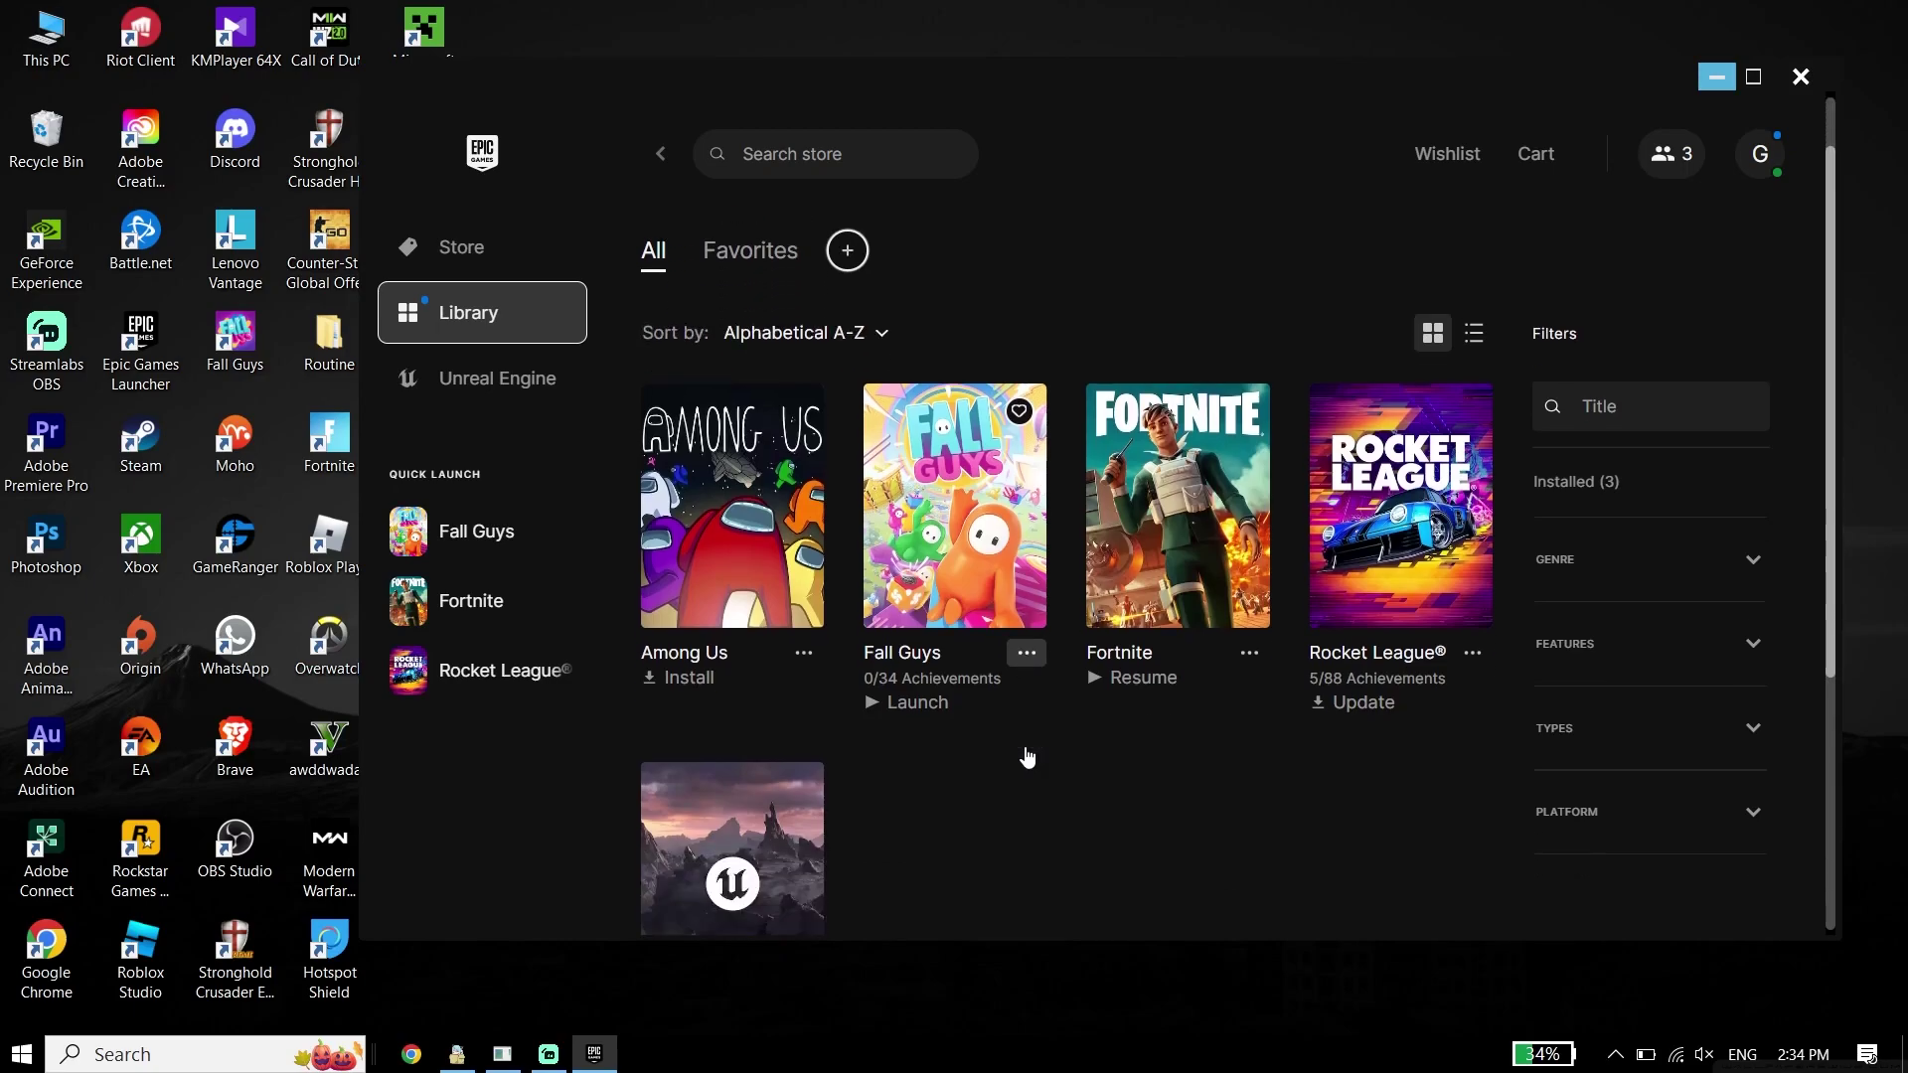
pyautogui.scroll(3, 952, 770)
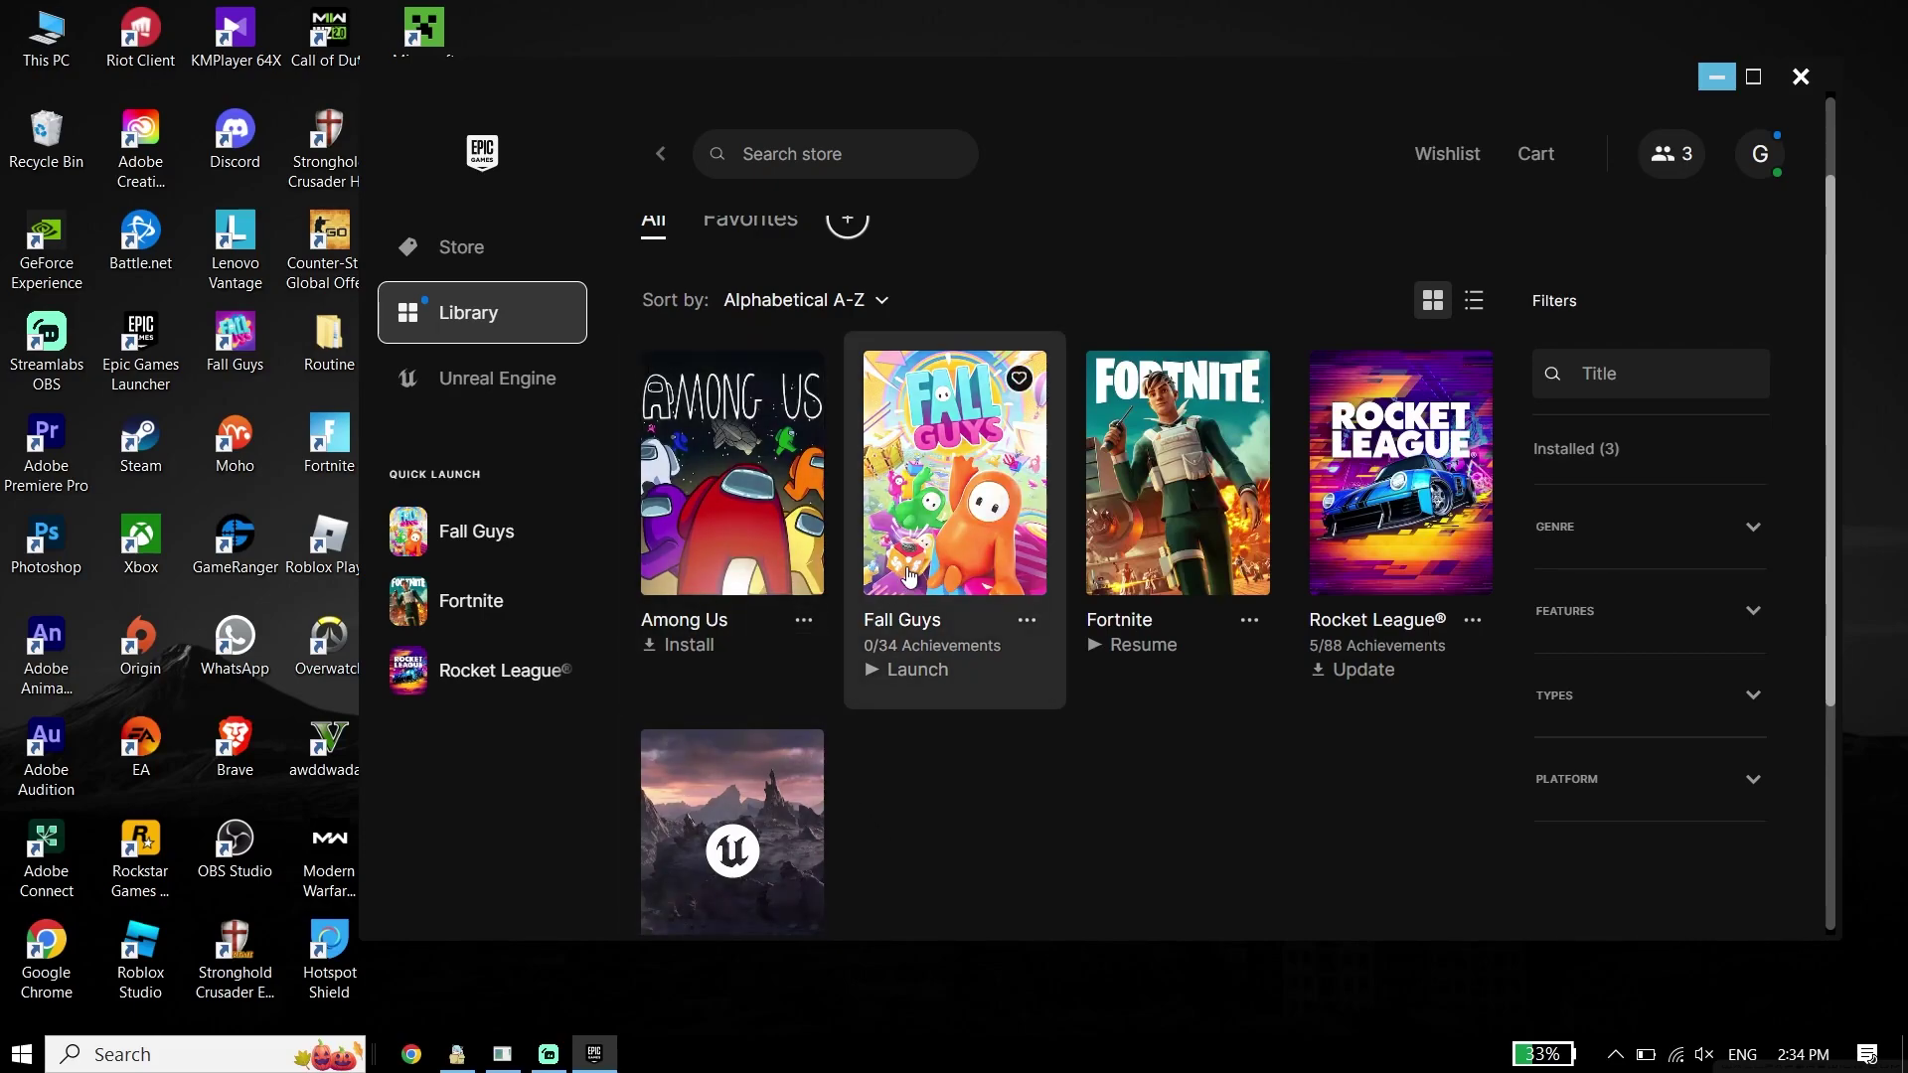
# View Fall Guys' Manage options, then close that dialog and quit the launcher
pyautogui.click(1027, 620)
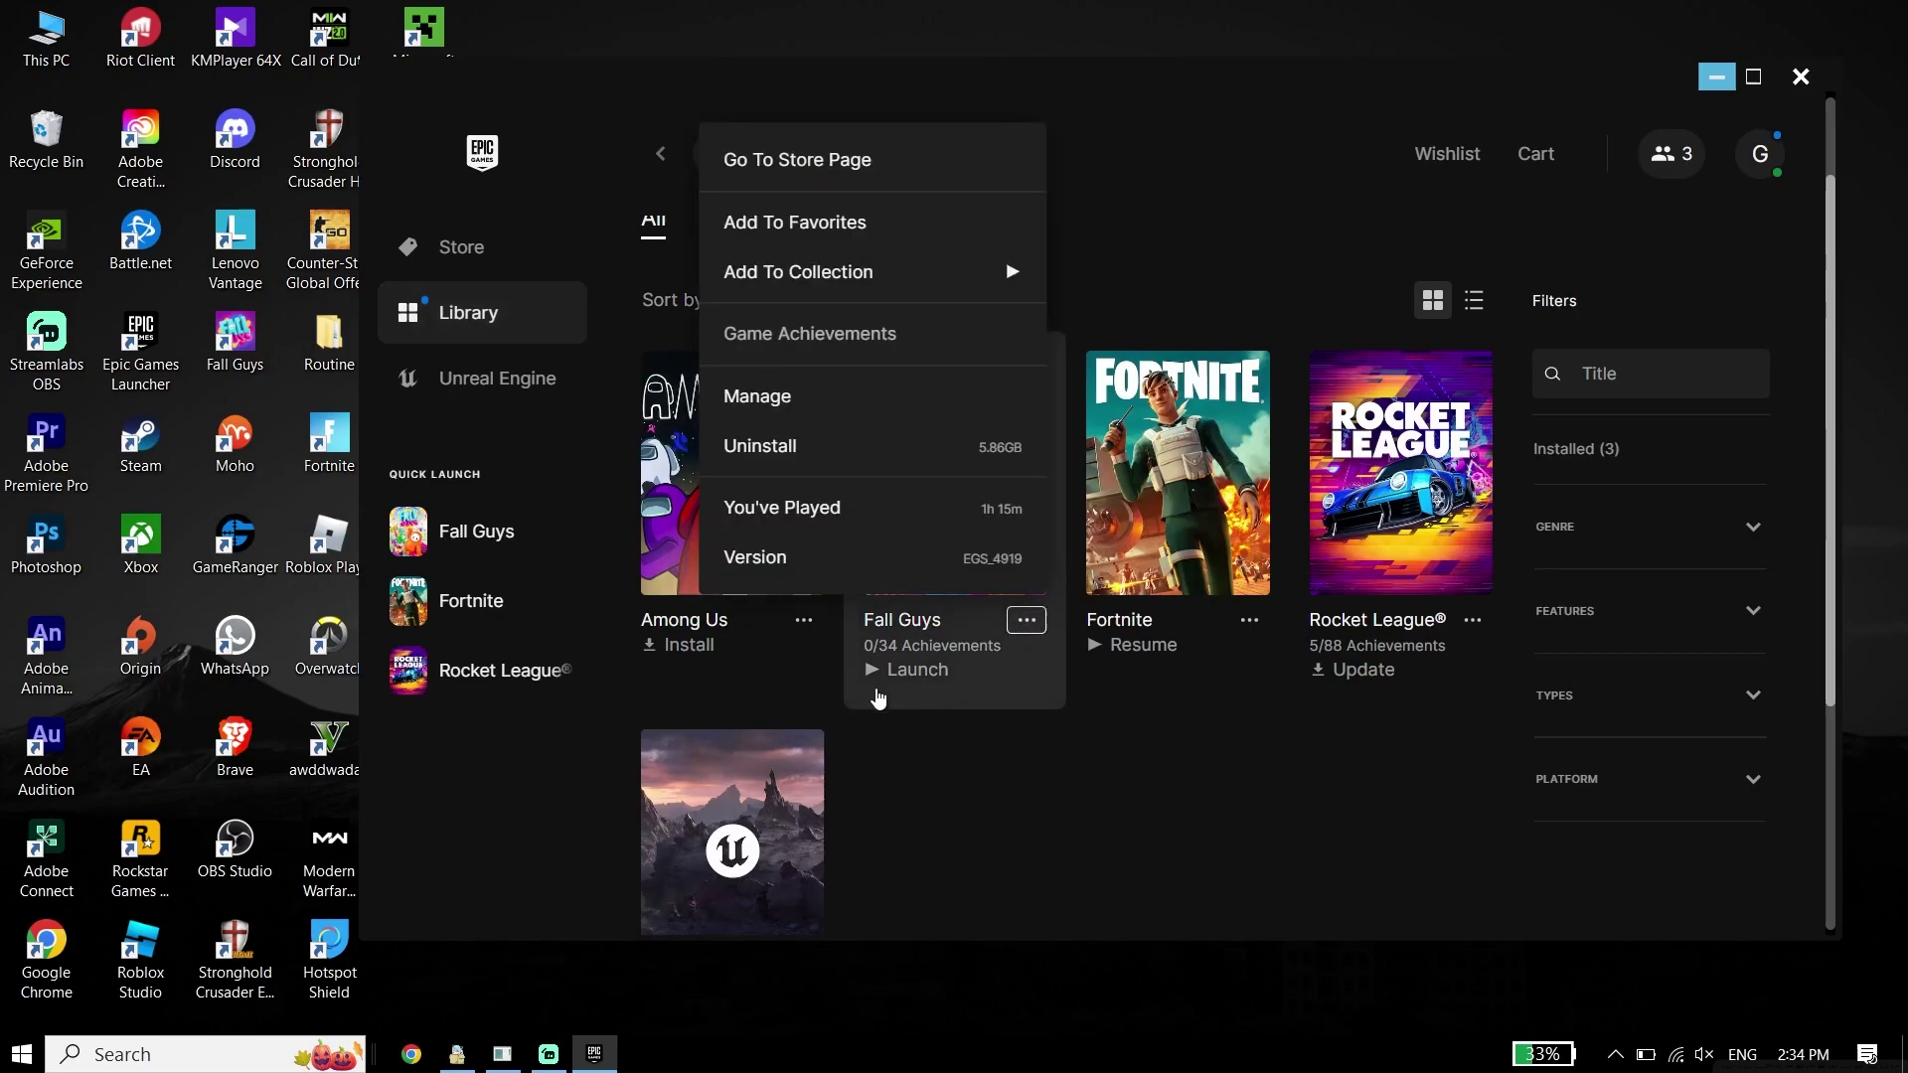
pyautogui.click(832, 394)
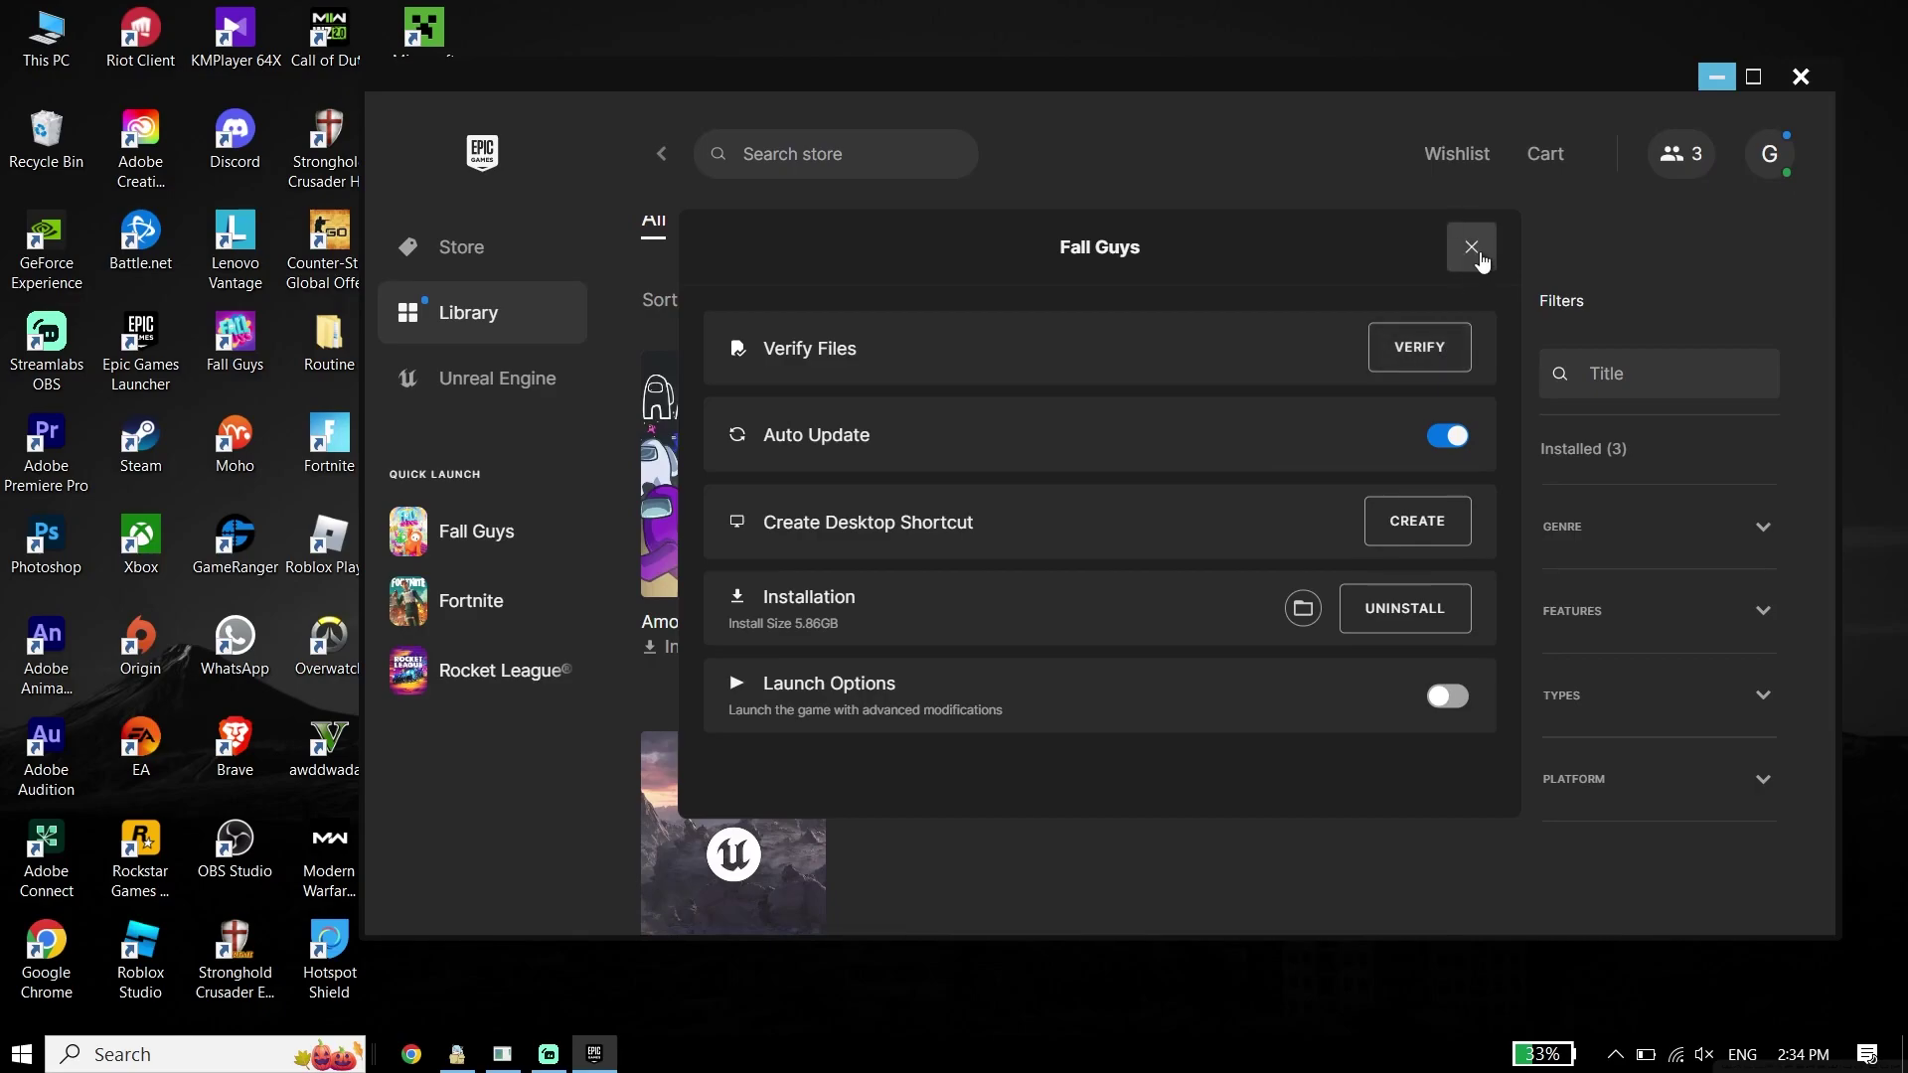
pyautogui.click(1471, 246)
pyautogui.click(1823, 70)
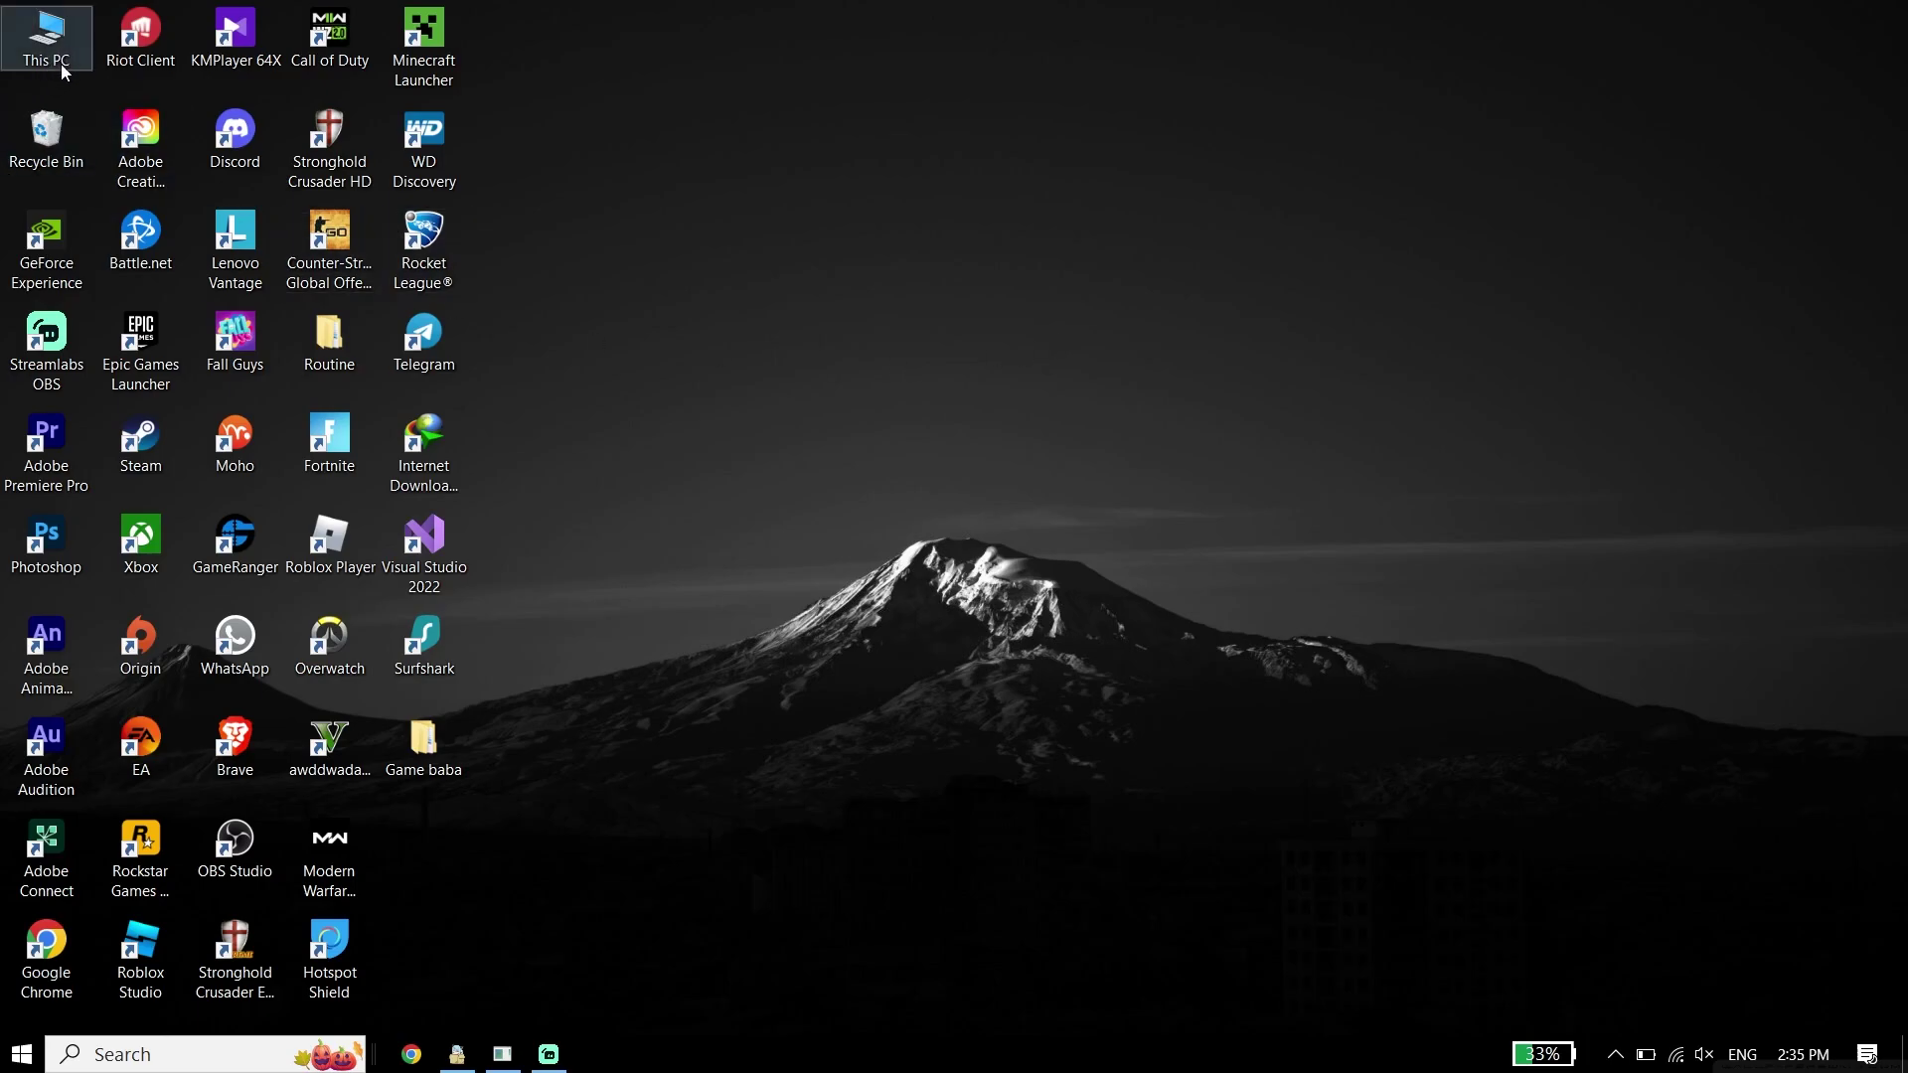
# Open Performance Options from This PC's Properties and Advanced system settings
pyautogui.rightClick(25, 47)
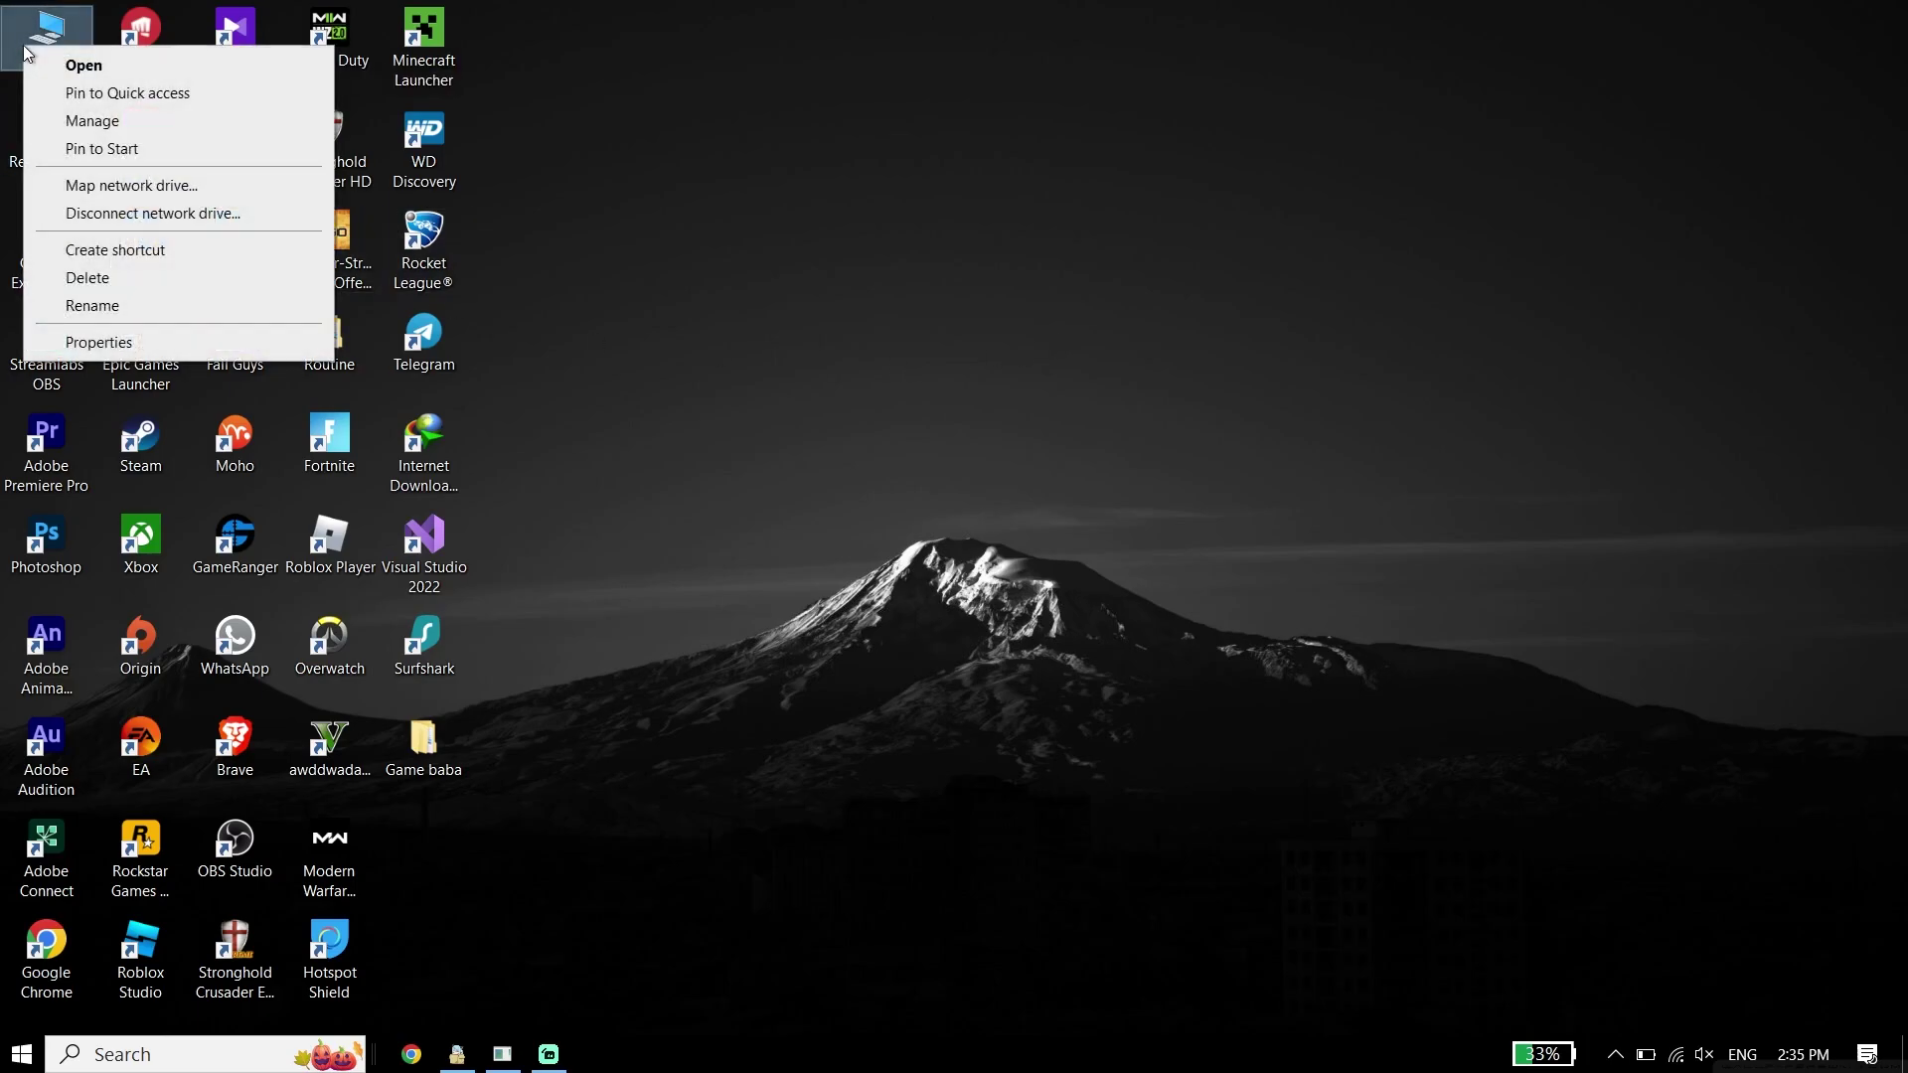
pyautogui.click(91, 345)
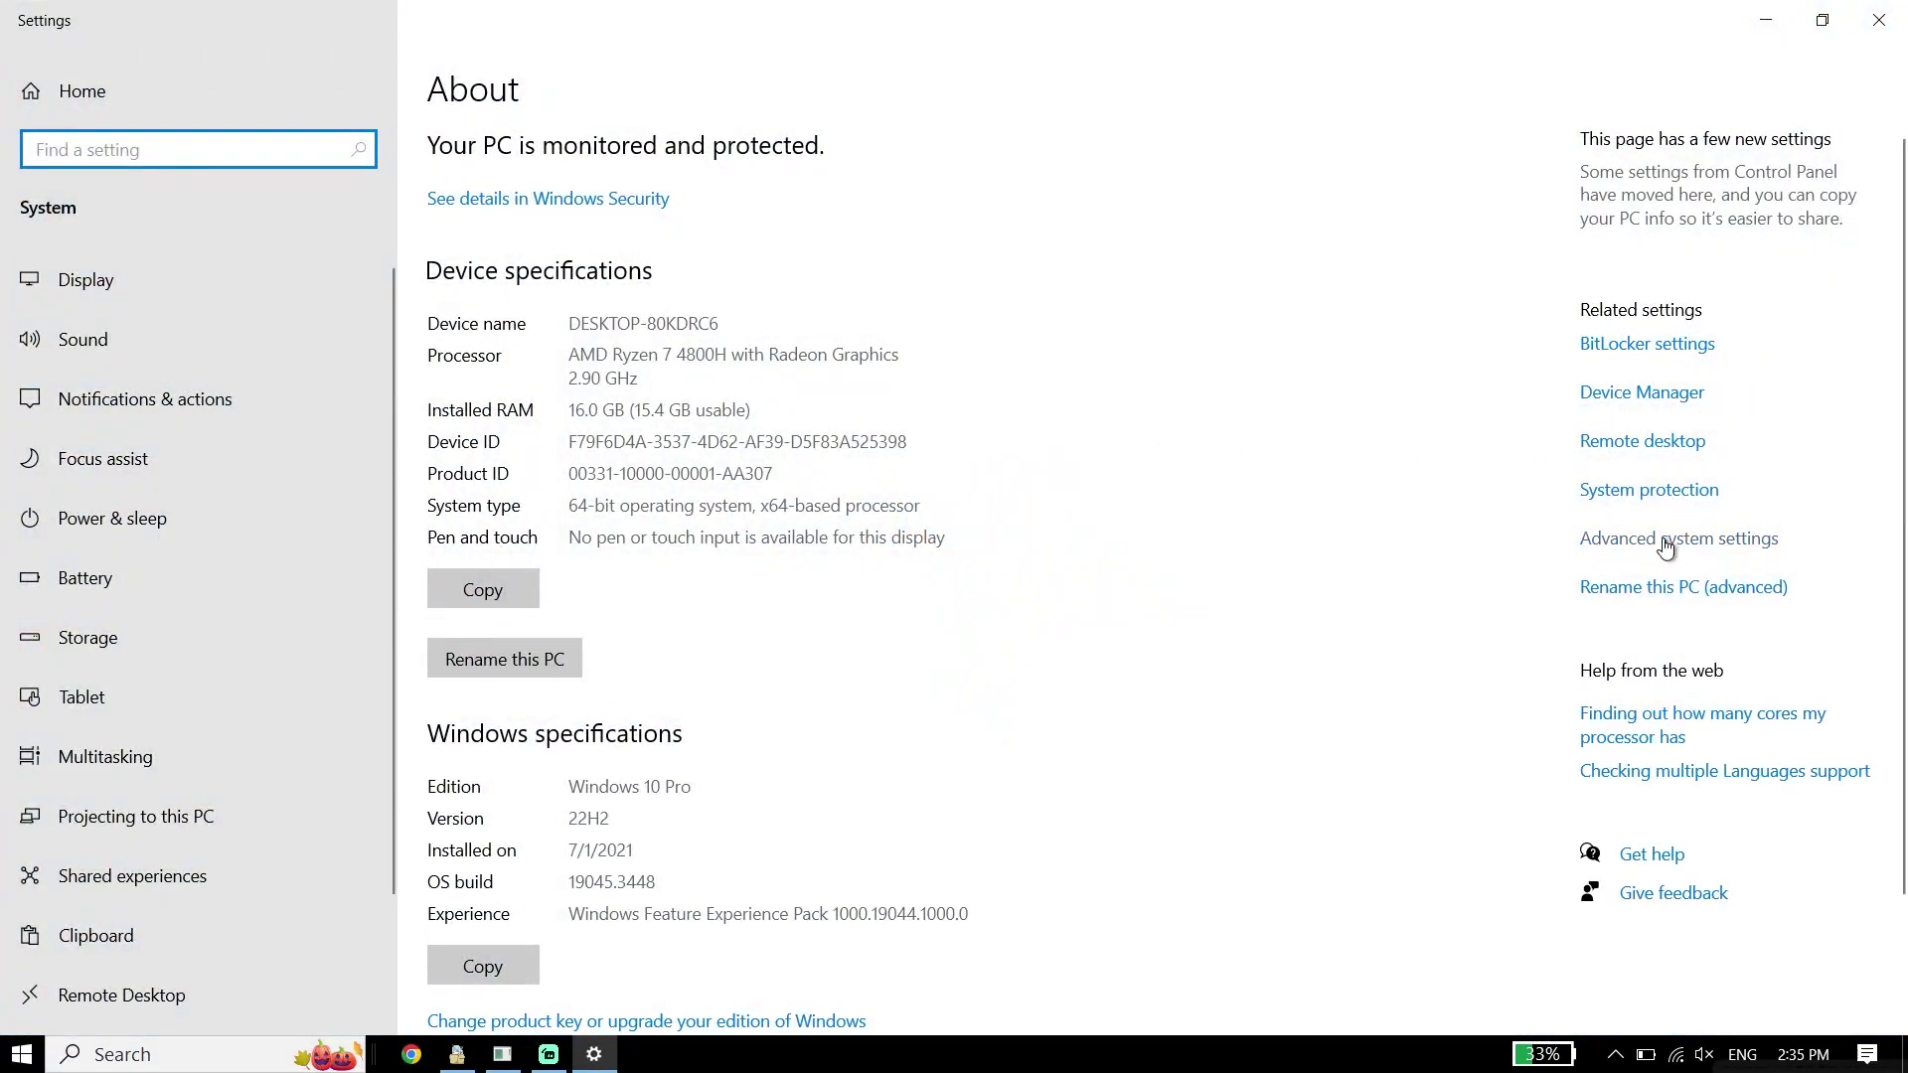
pyautogui.click(1663, 542)
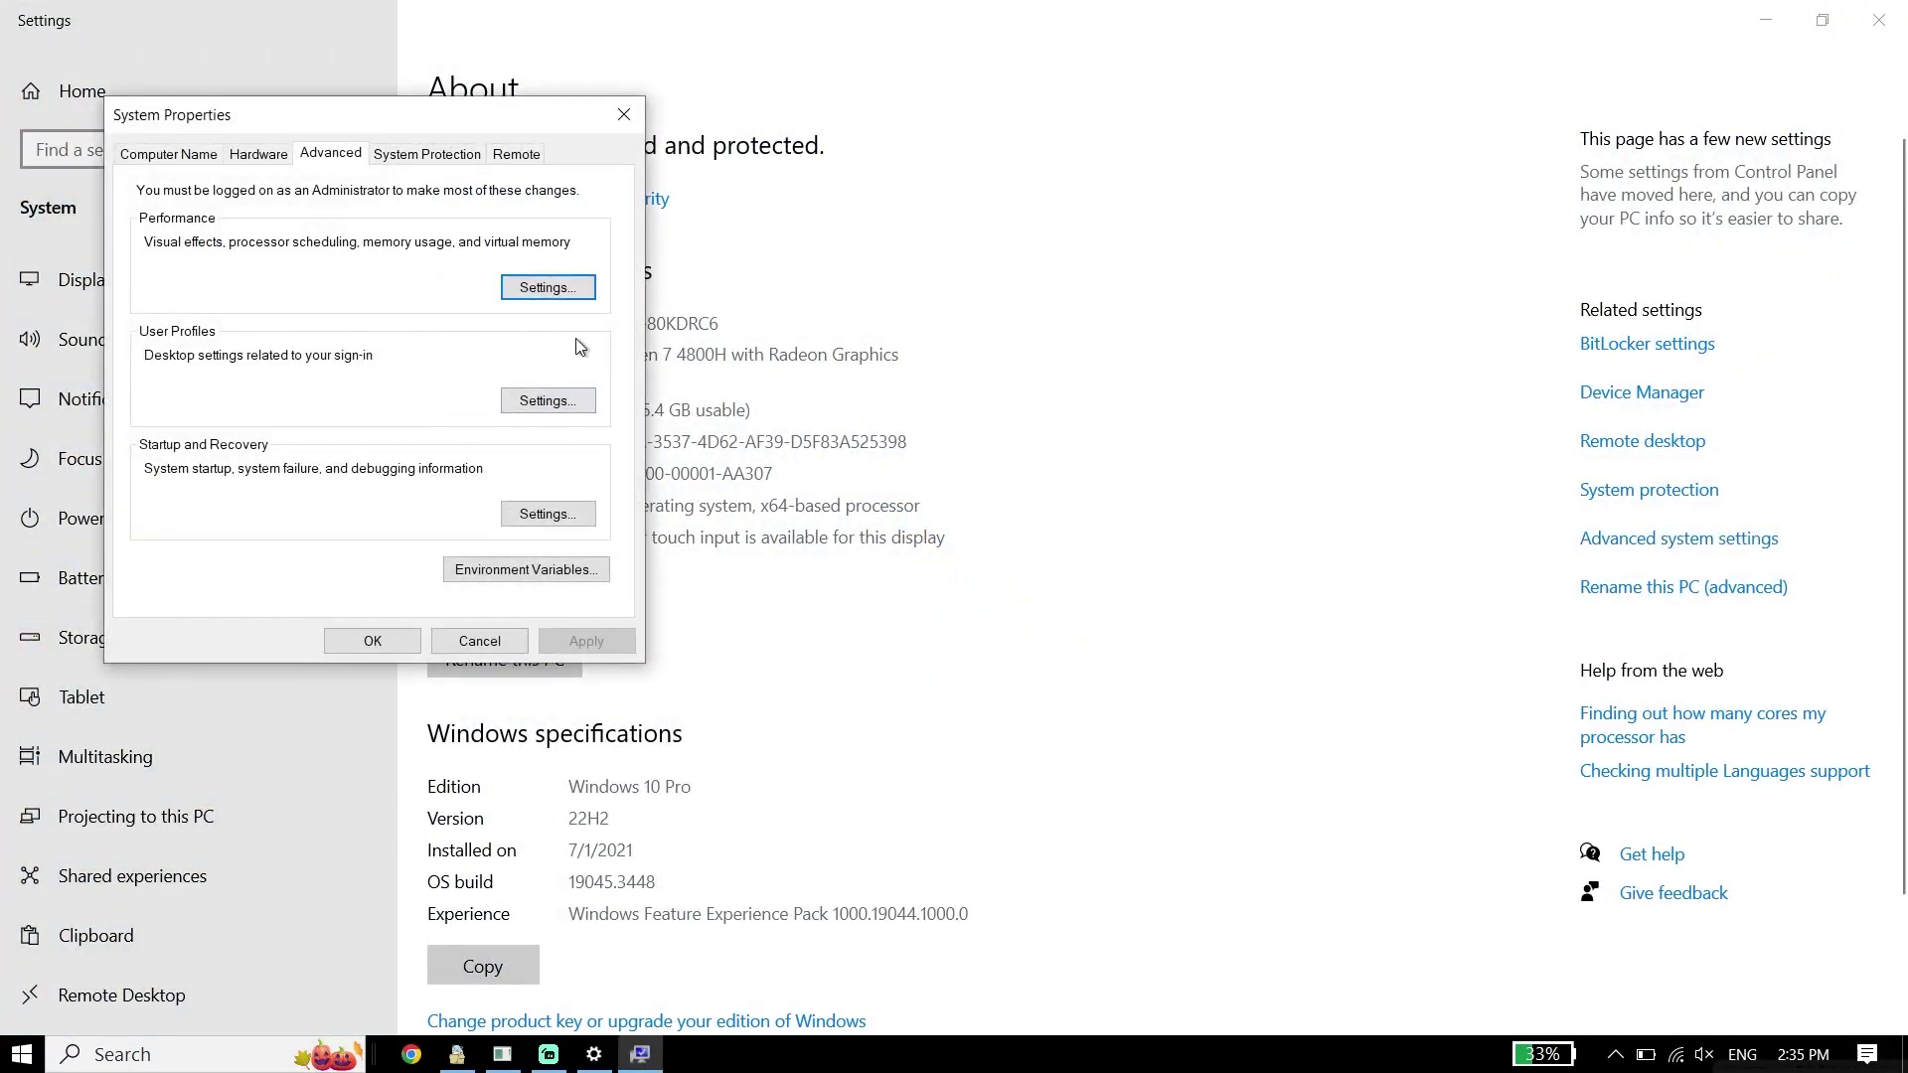
pyautogui.click(563, 294)
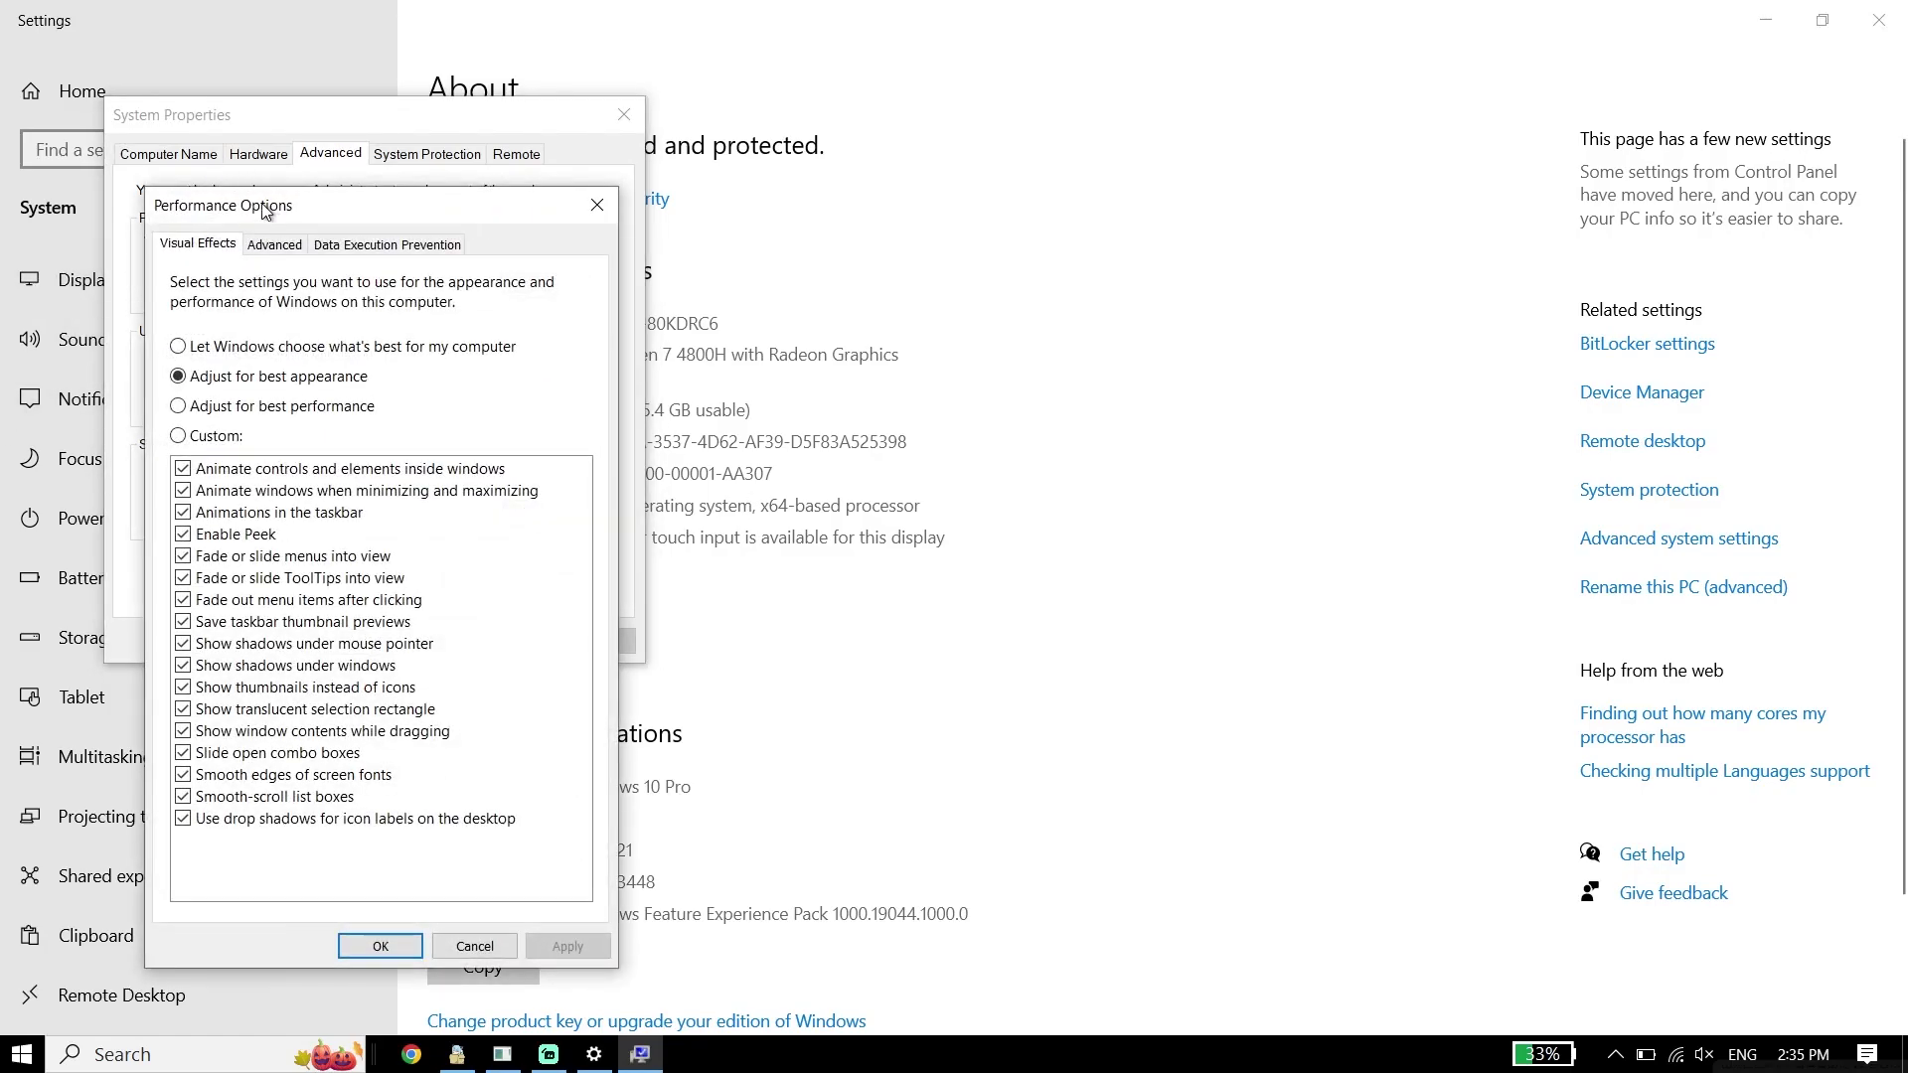
# Select Adjust for best performance, then close Performance Options, System Properties and Settings
pyautogui.moveTo(266, 199); pyautogui.dragTo(765, 192)
pyautogui.click(683, 381)
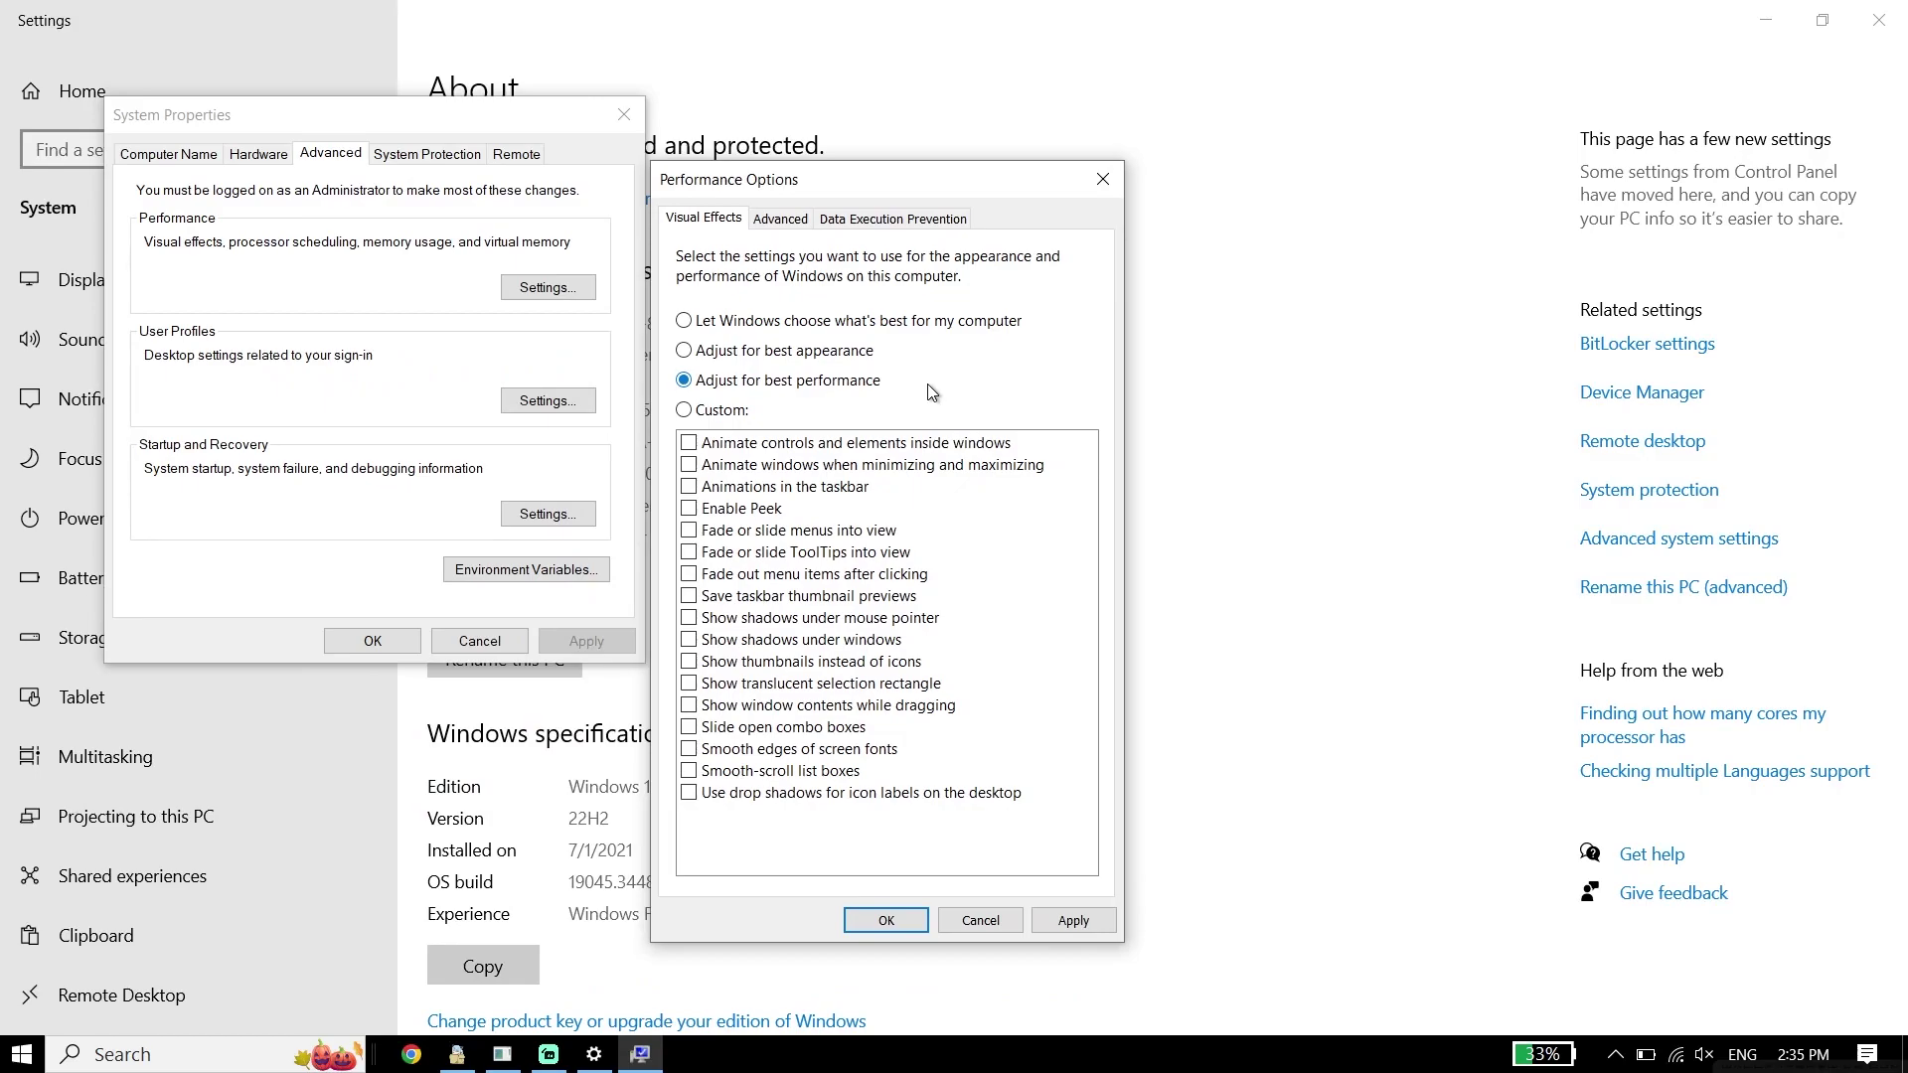
pyautogui.click(966, 926)
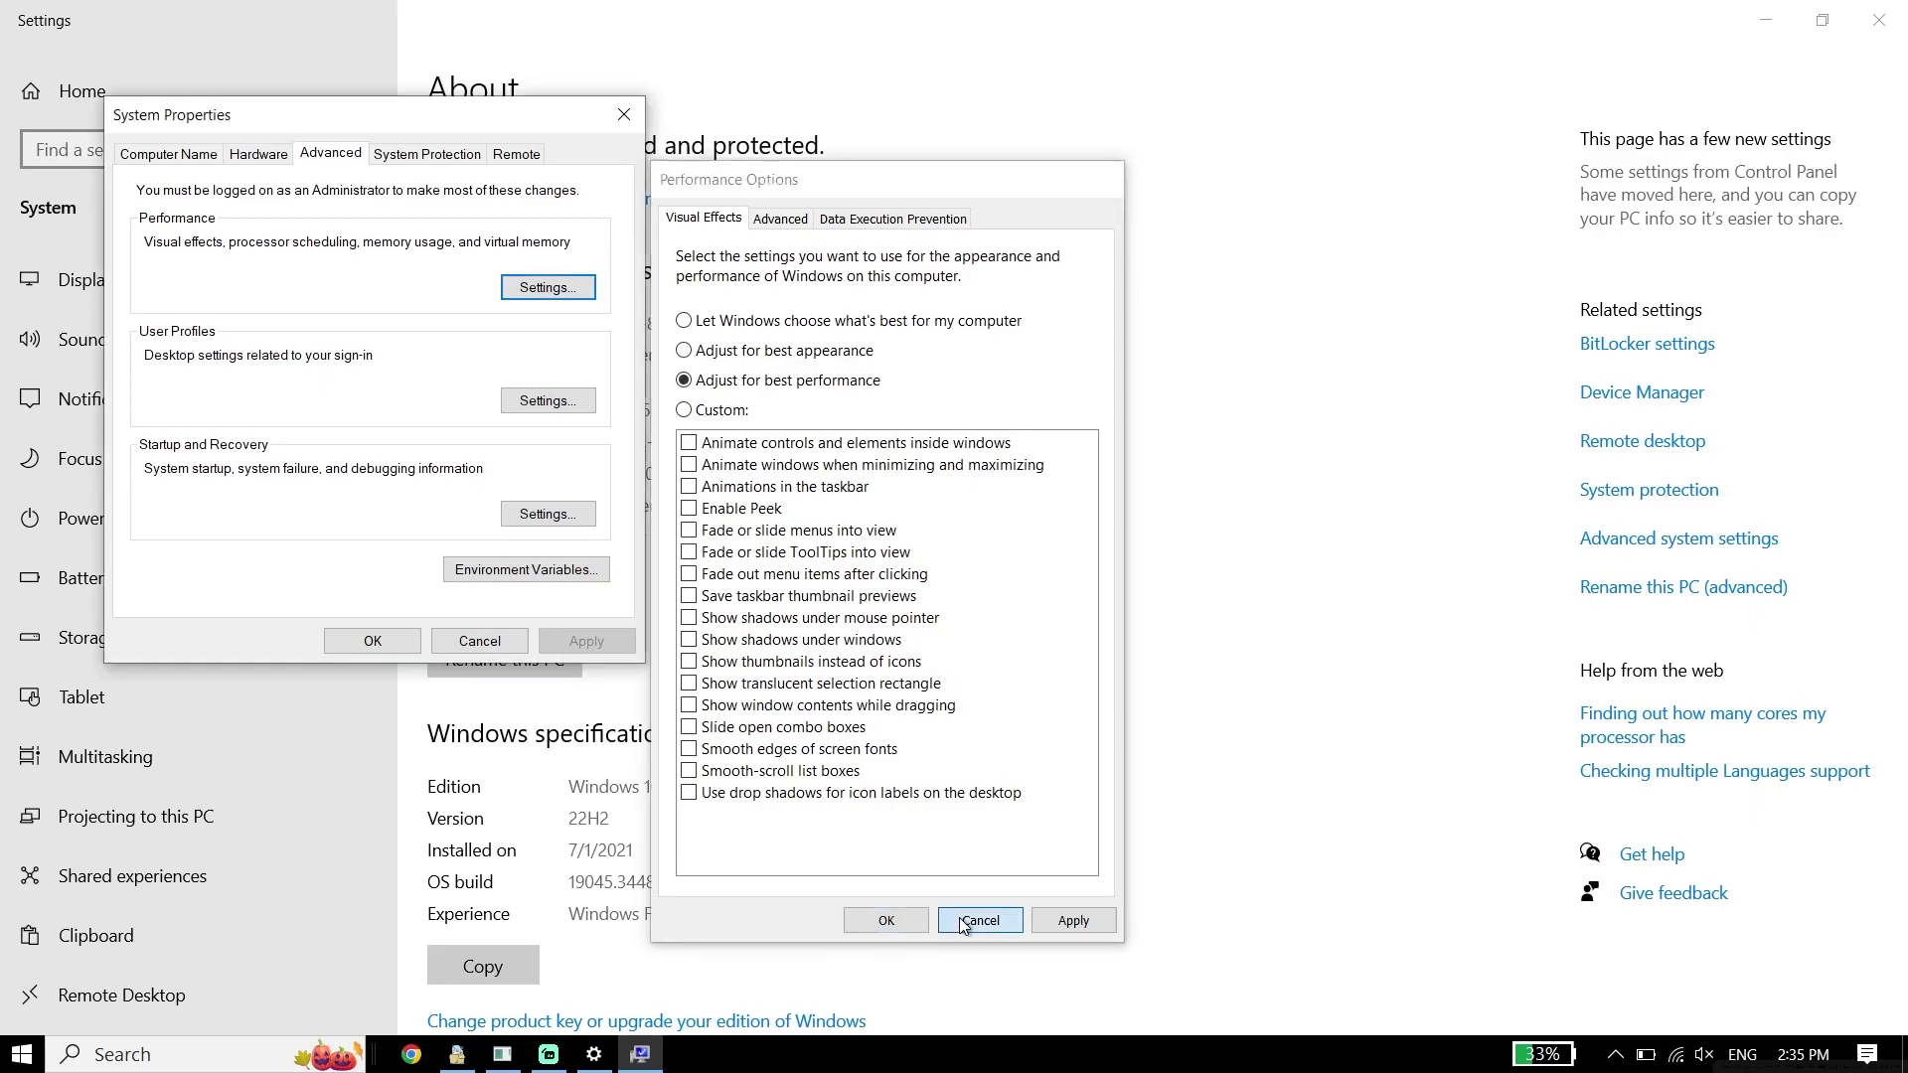
pyautogui.click(624, 115)
pyautogui.click(1878, 20)
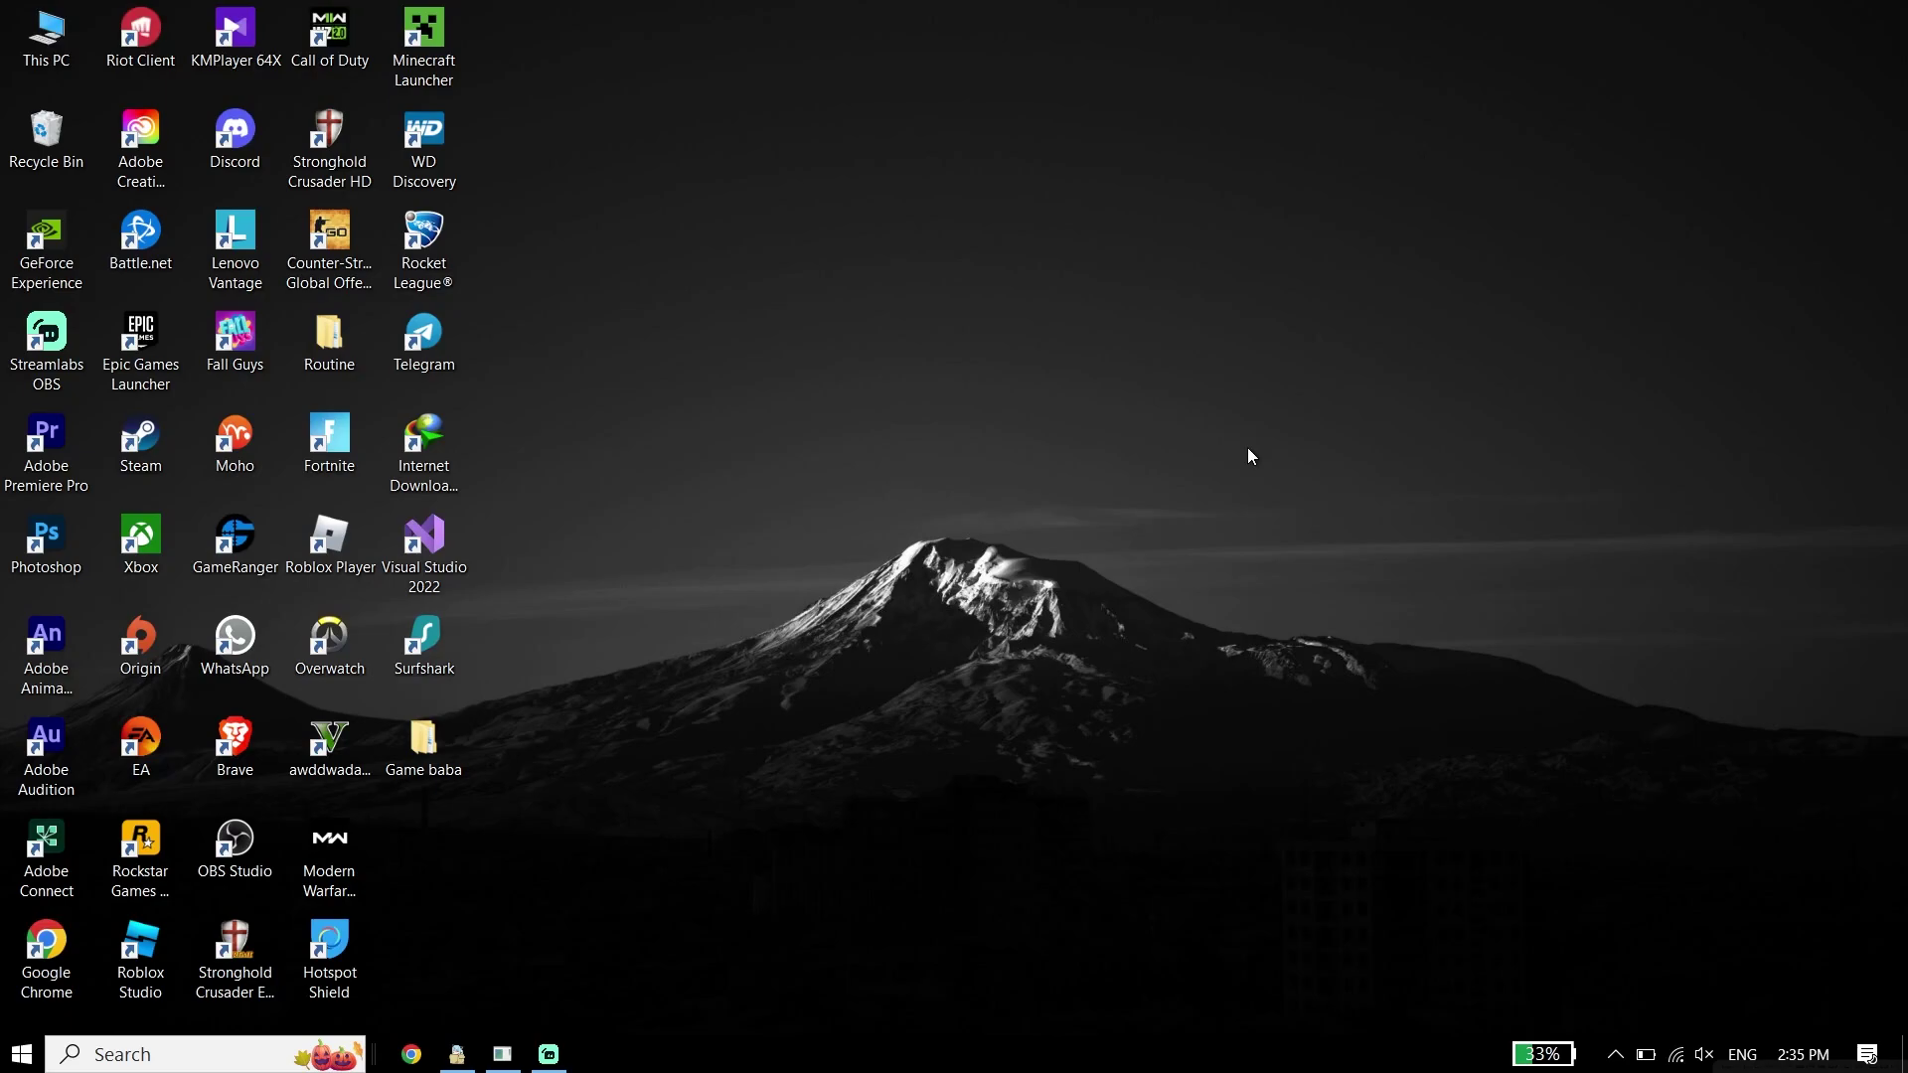
pyautogui.rightClick(1005, 1057)
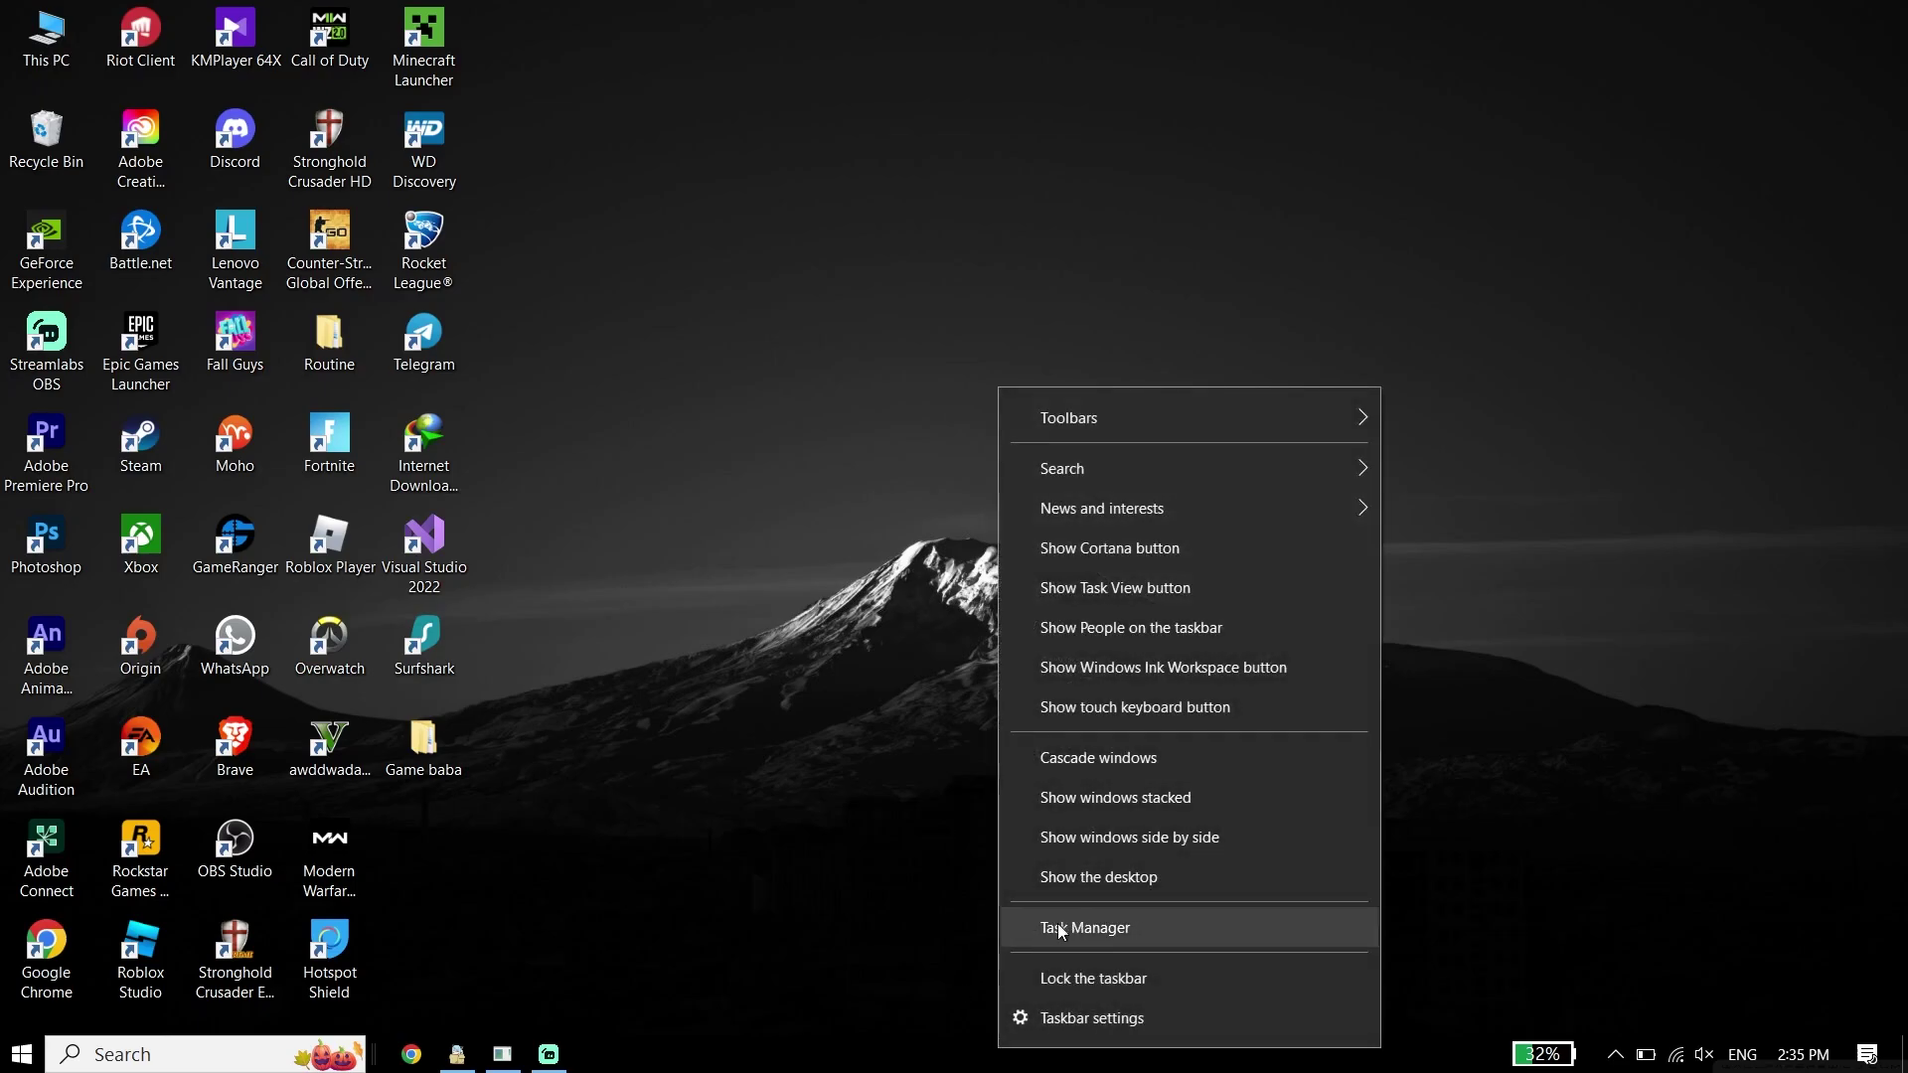
pyautogui.click(1033, 928)
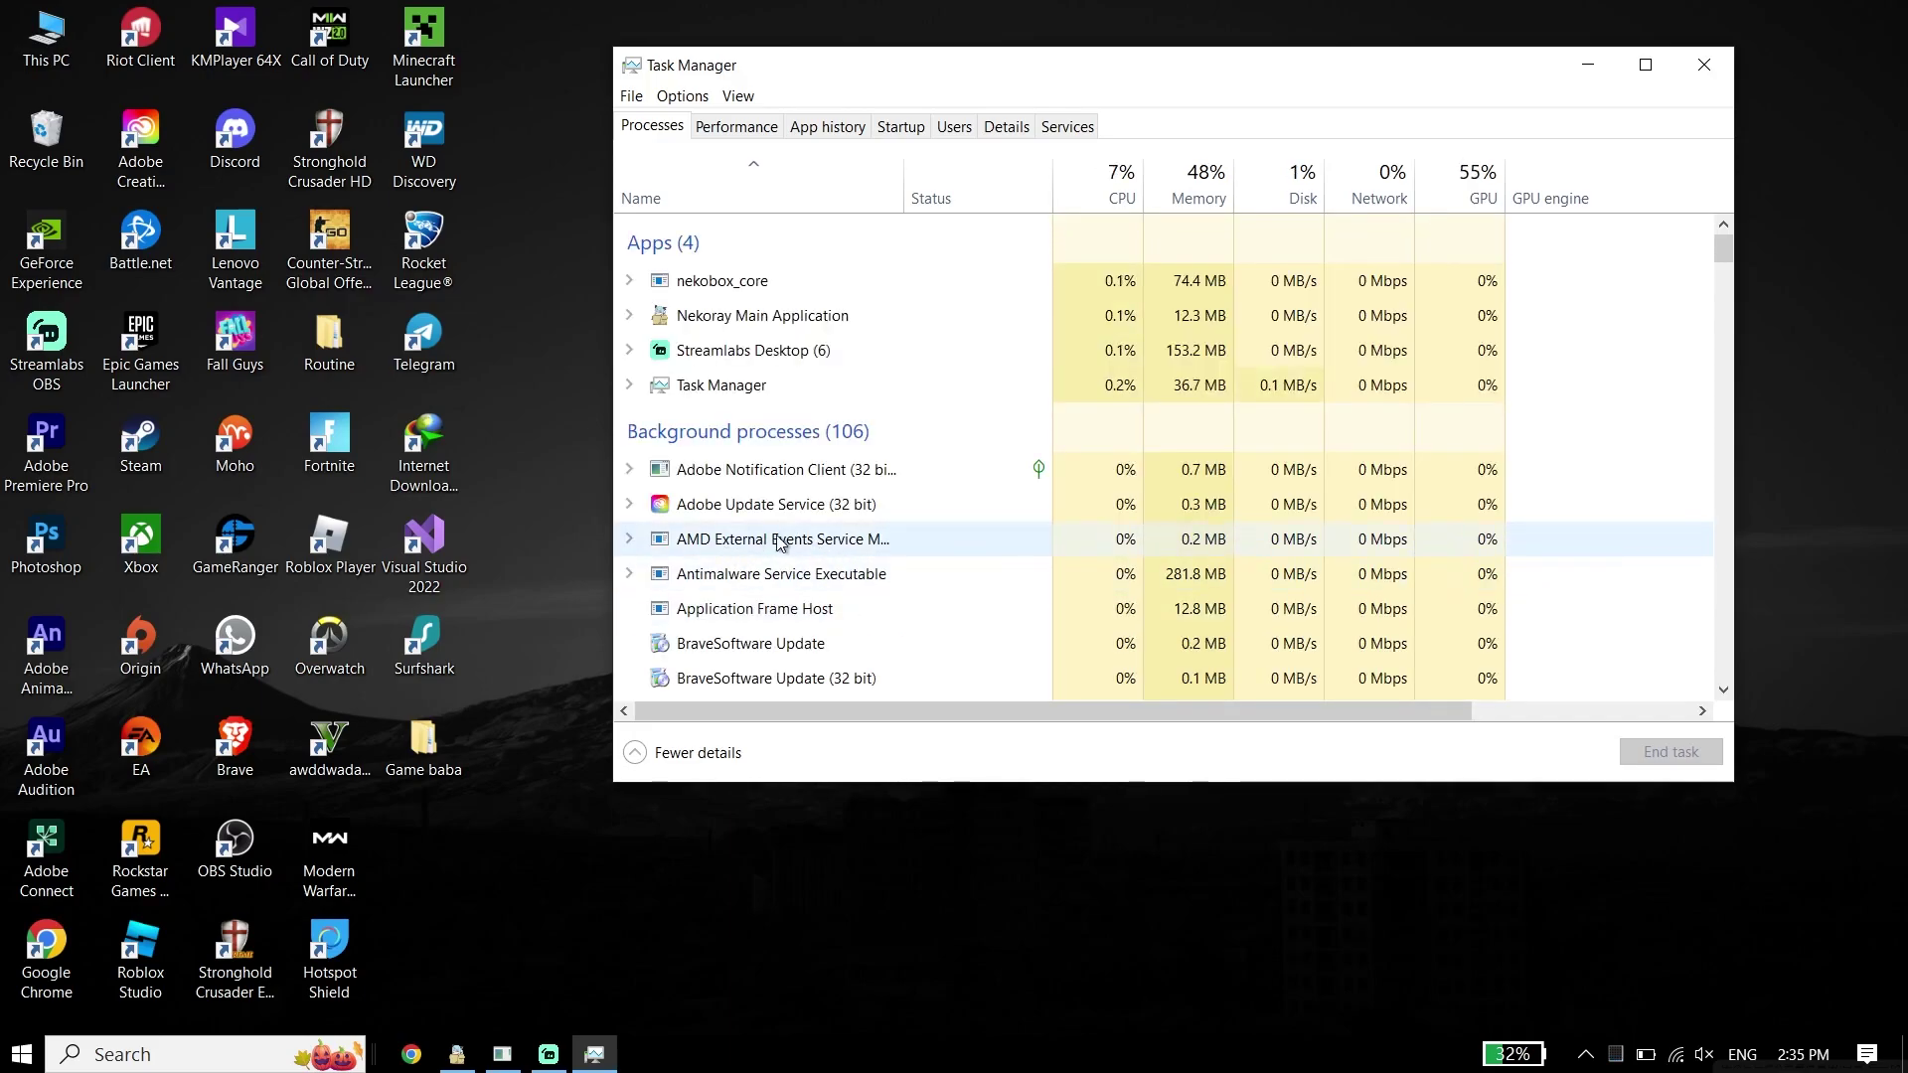
pyautogui.scroll(-1, 765, 552)
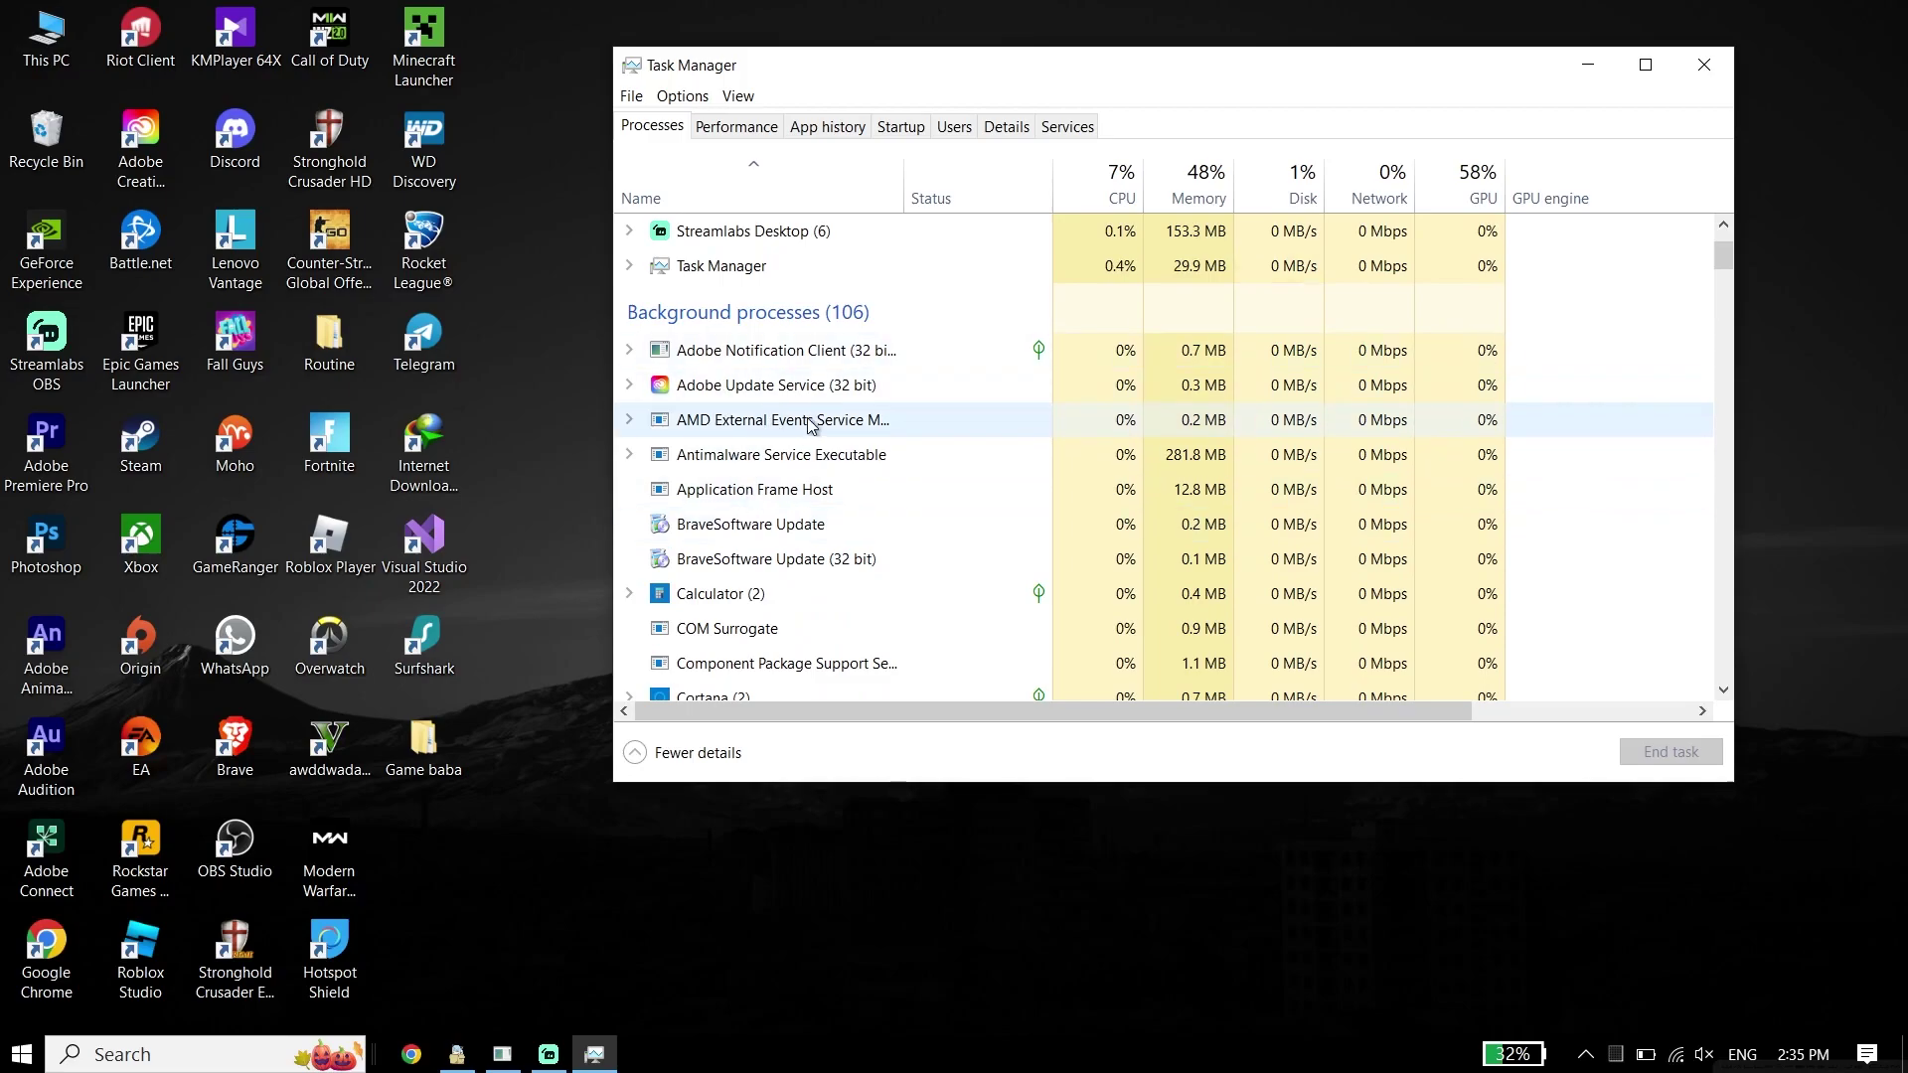
pyautogui.rightClick(726, 421)
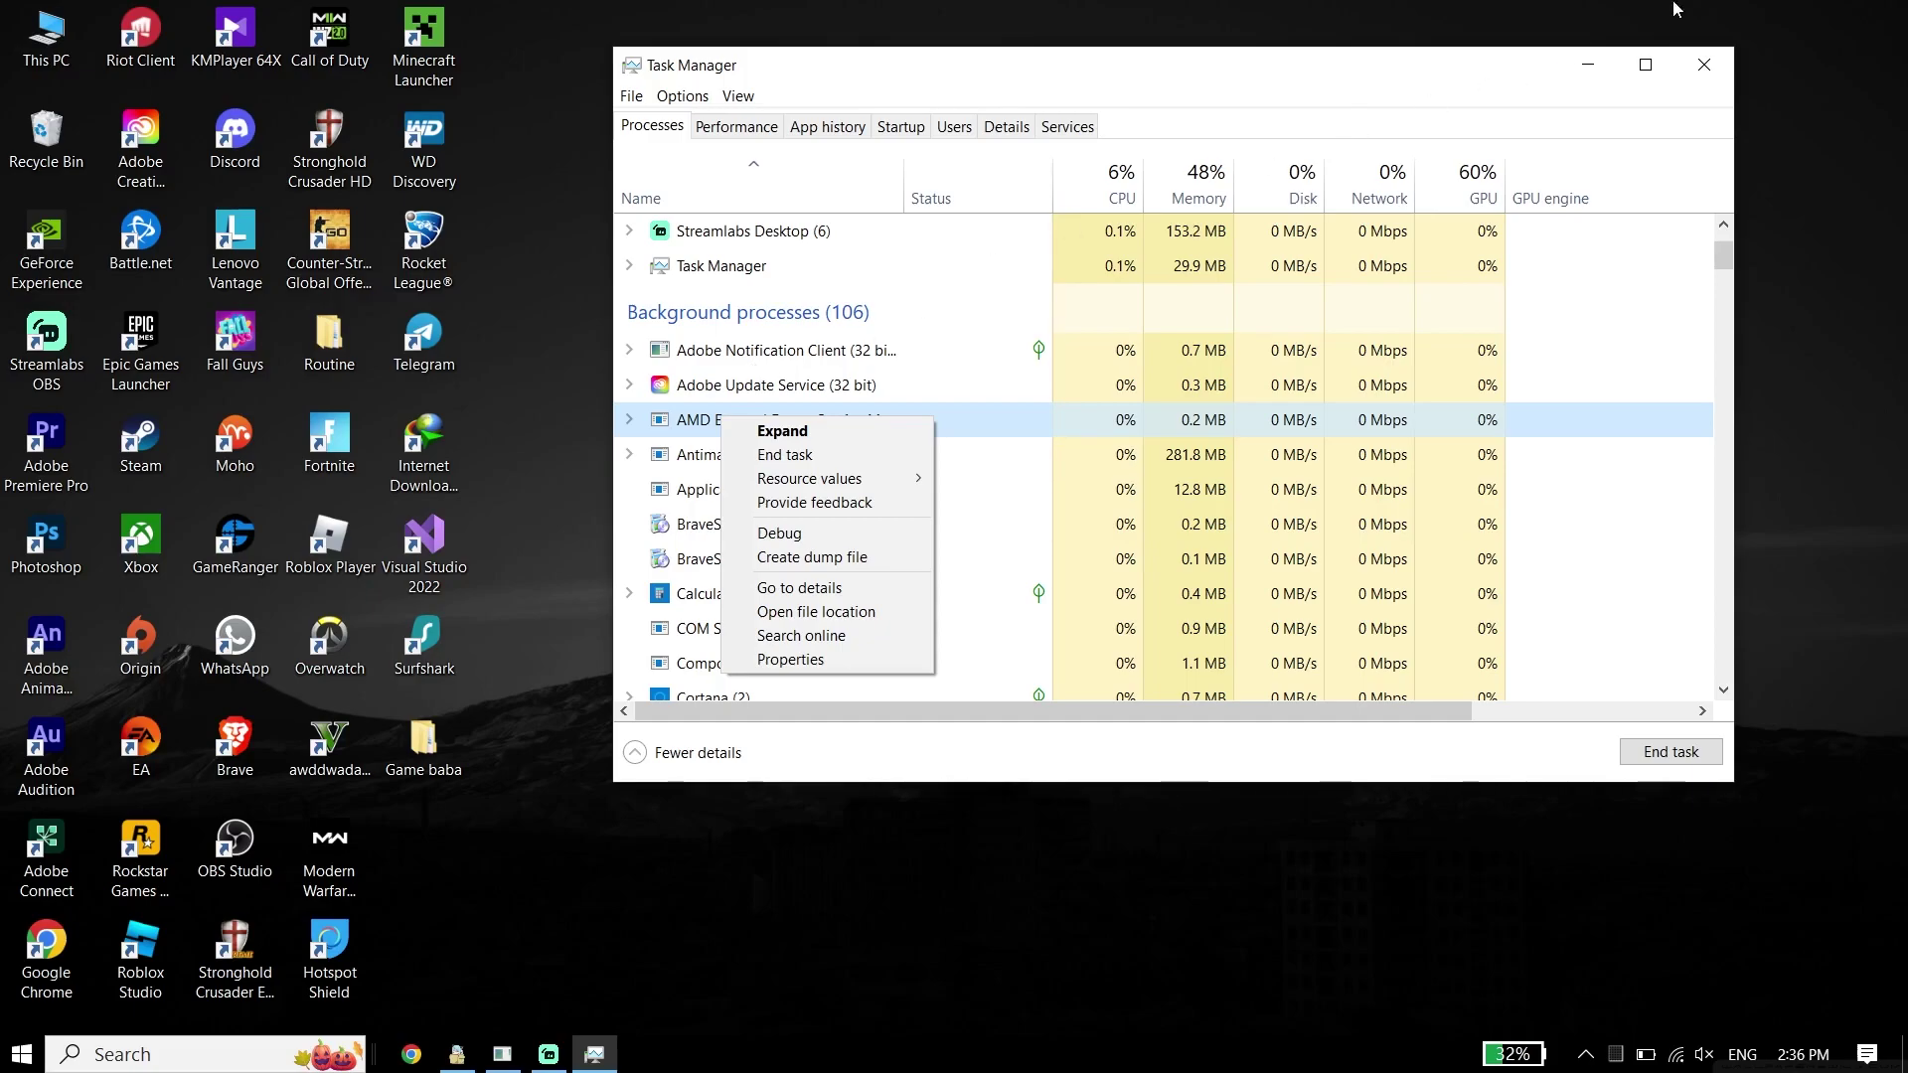
pyautogui.click(1706, 68)
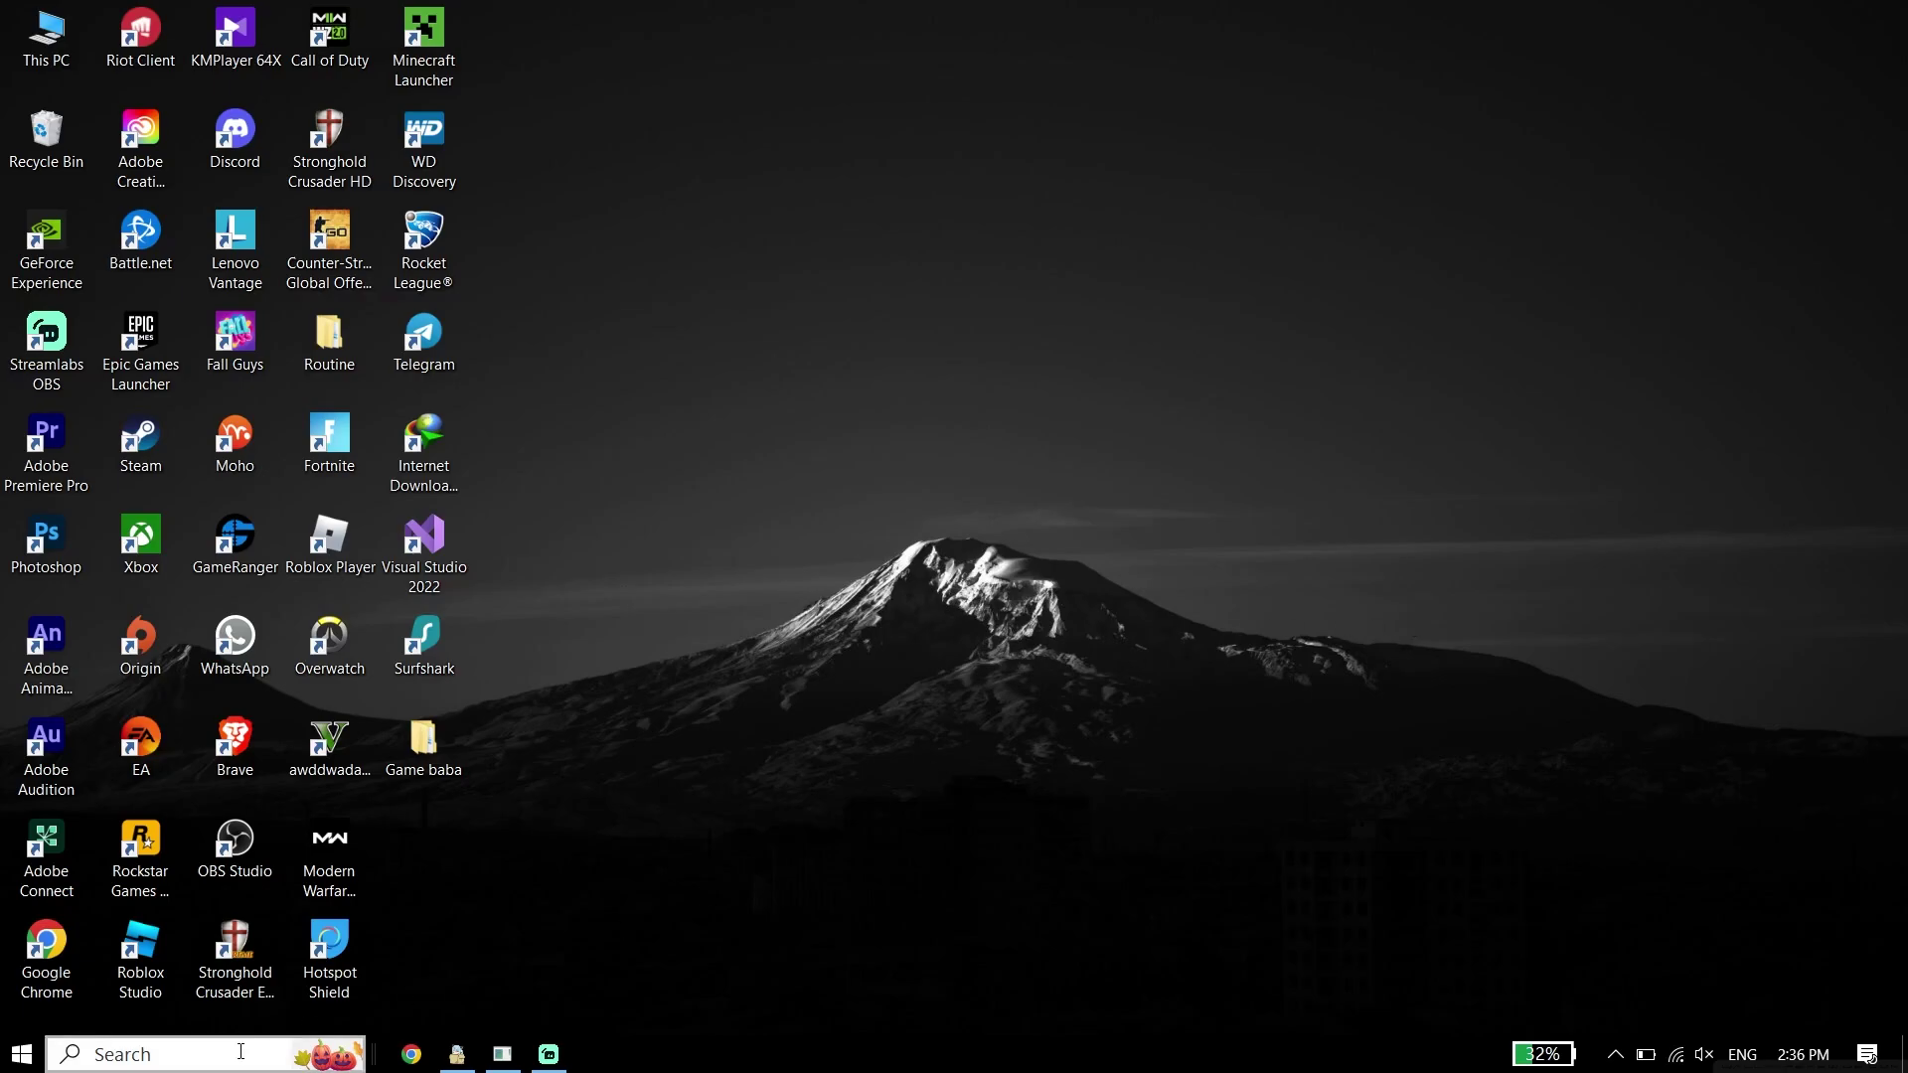
# Find Graphics settings by searching 'gr' and toggle hardware-accelerated GPU scheduling off, then back on
pyautogui.click(208, 1055)
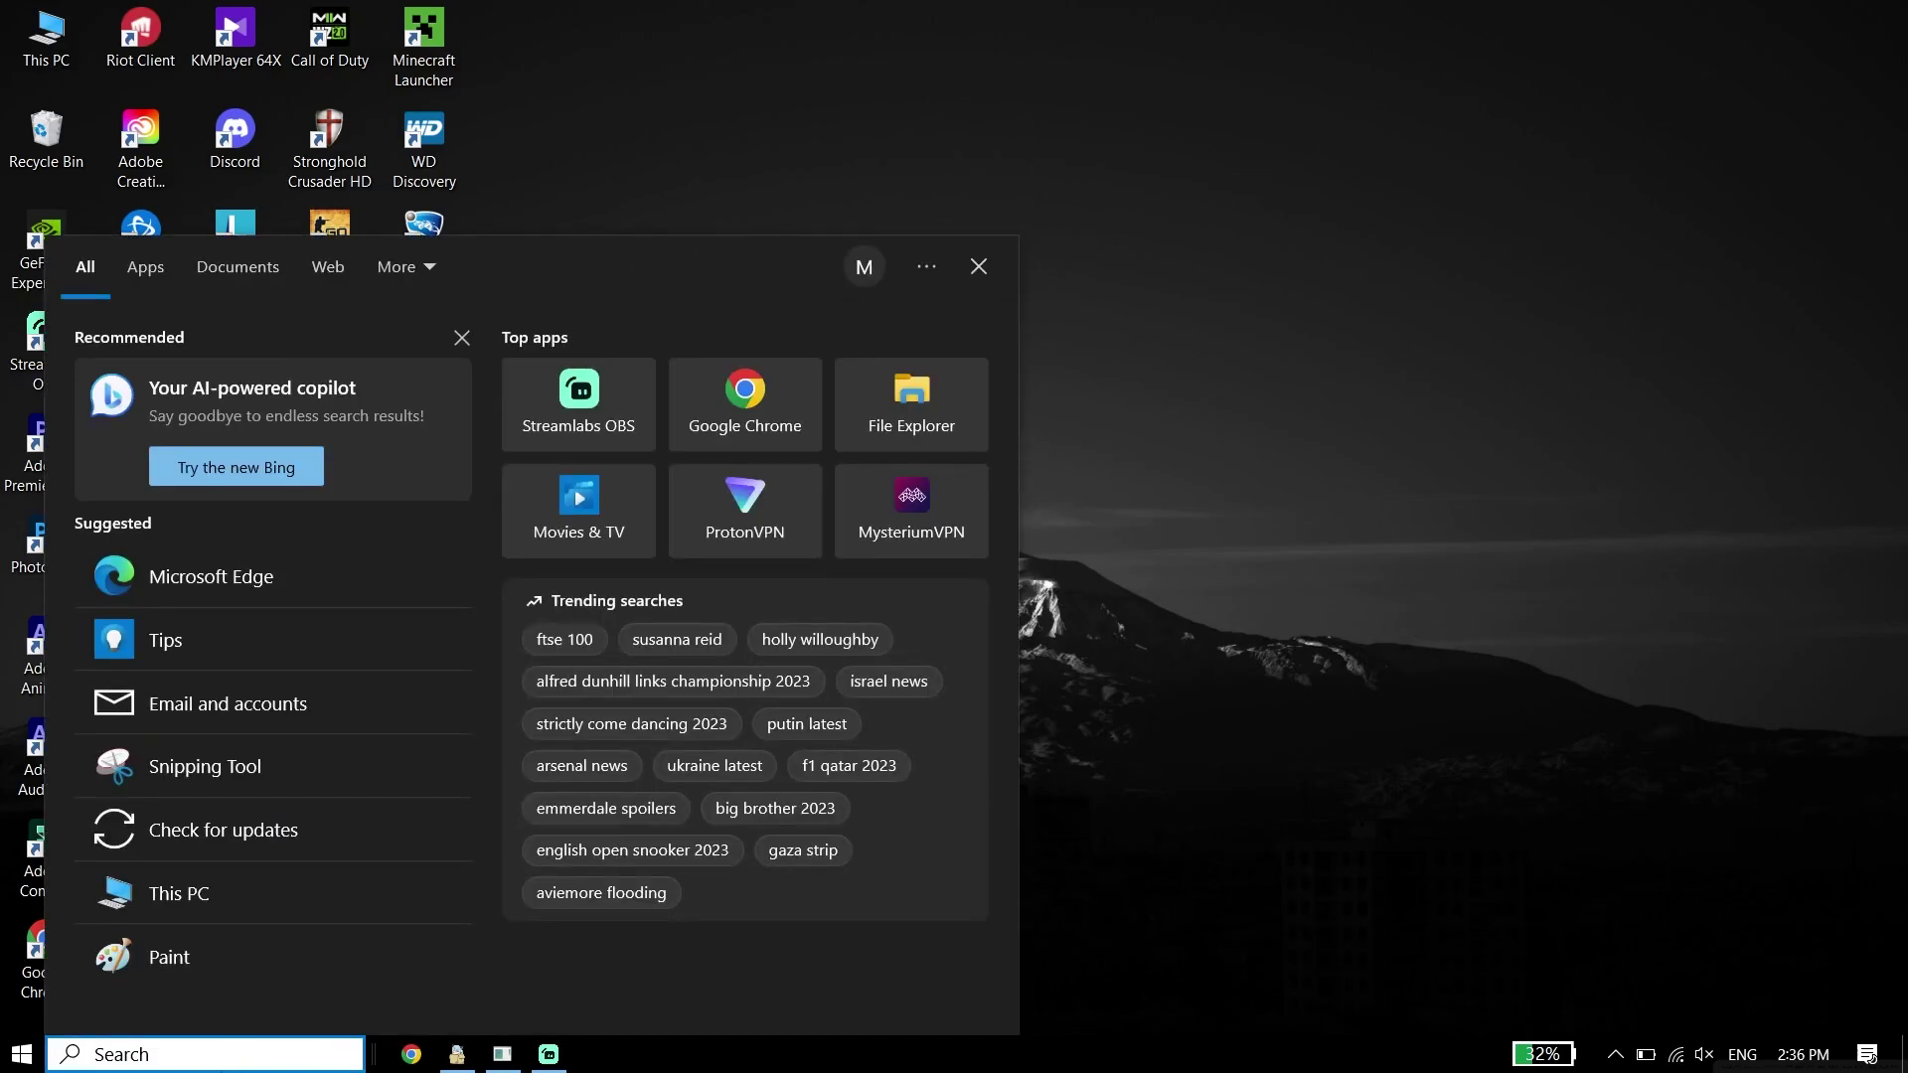
pyautogui.write('gr')
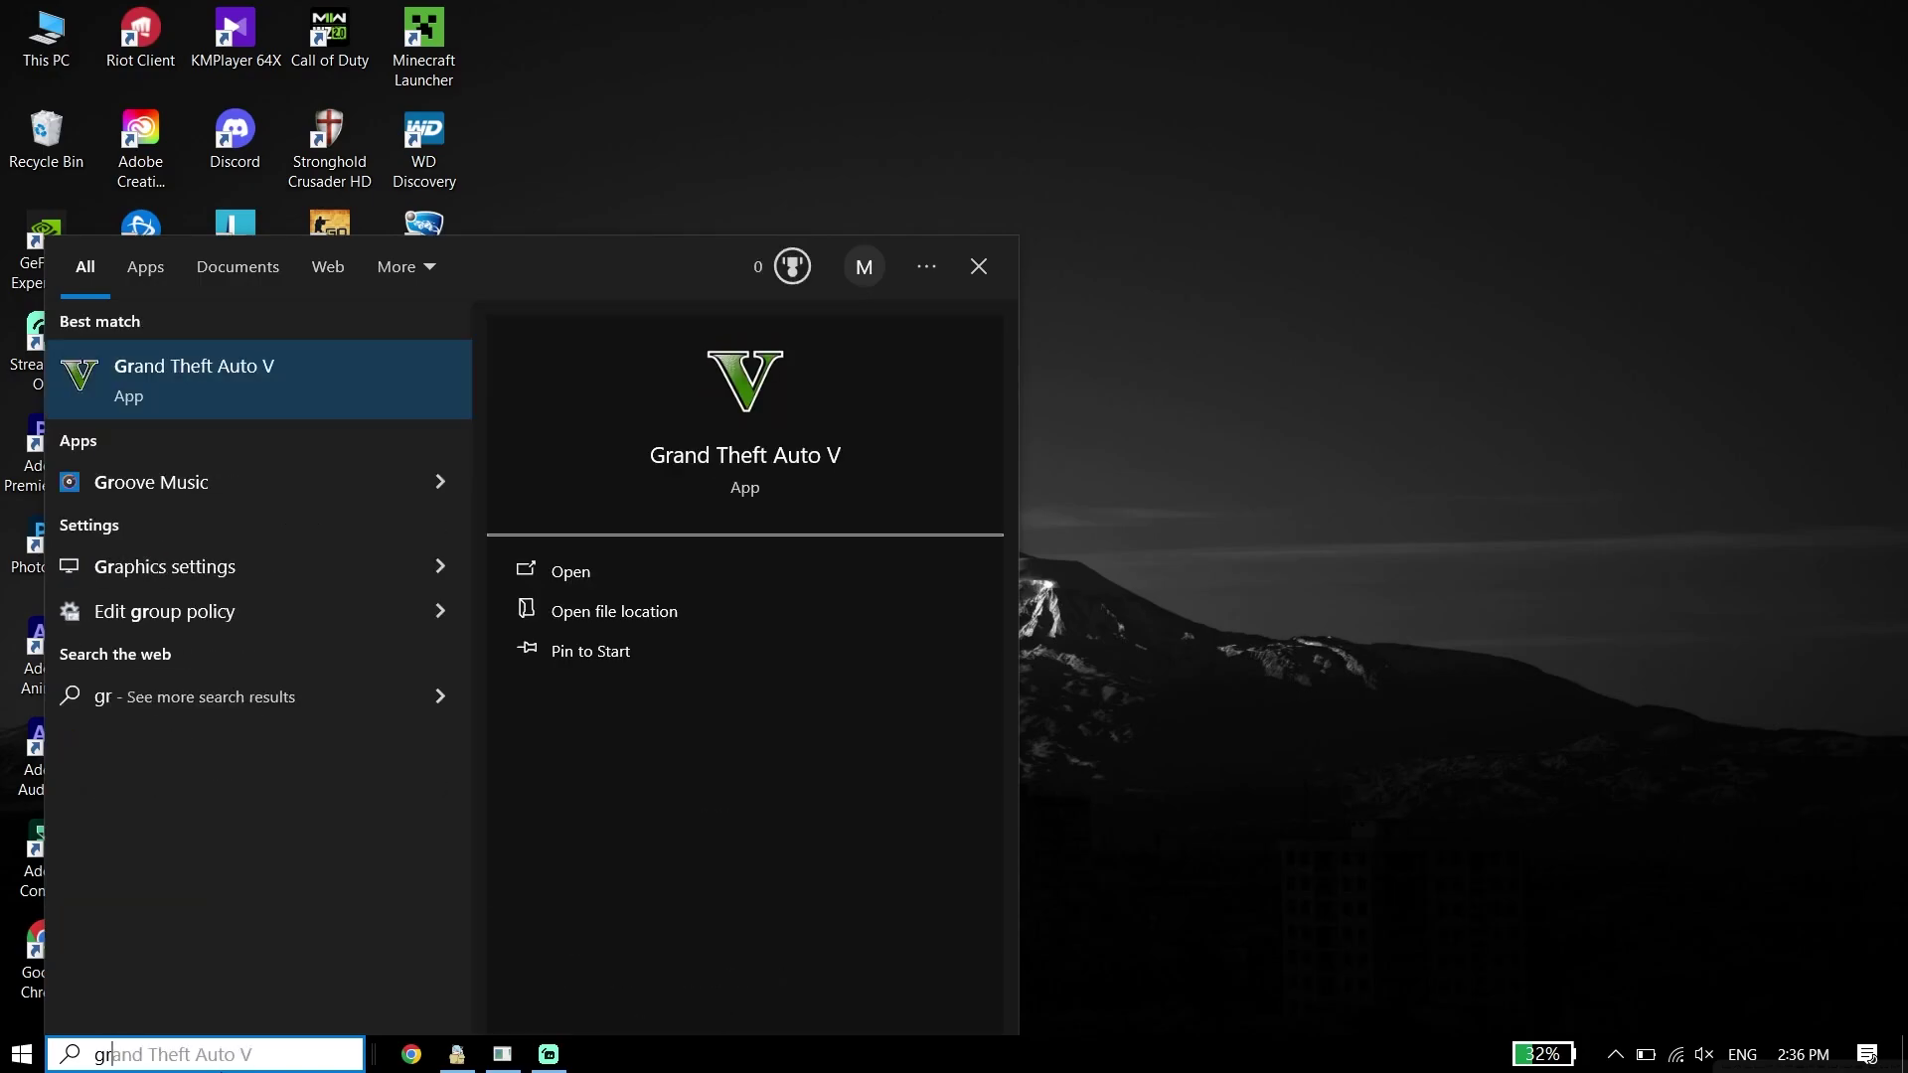
pyautogui.click(183, 564)
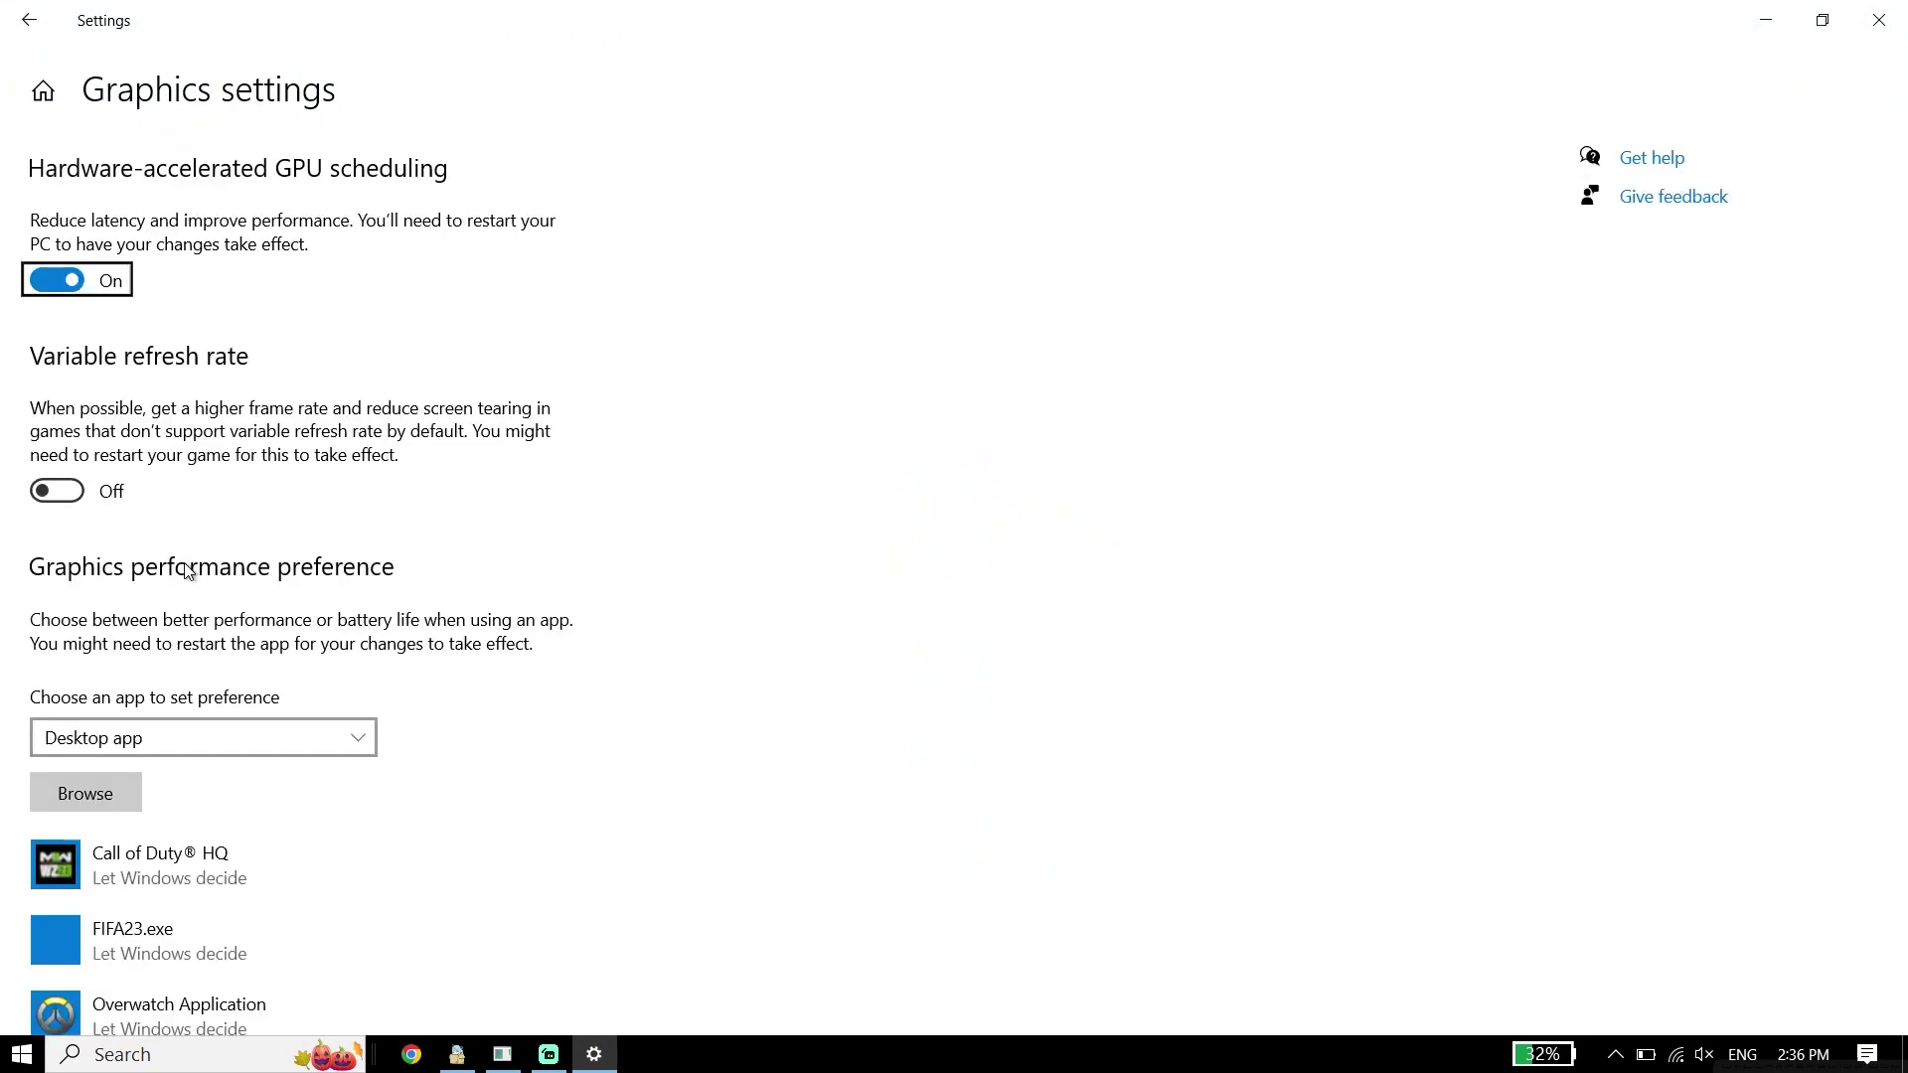
pyautogui.click(63, 283)
pyautogui.click(63, 283)
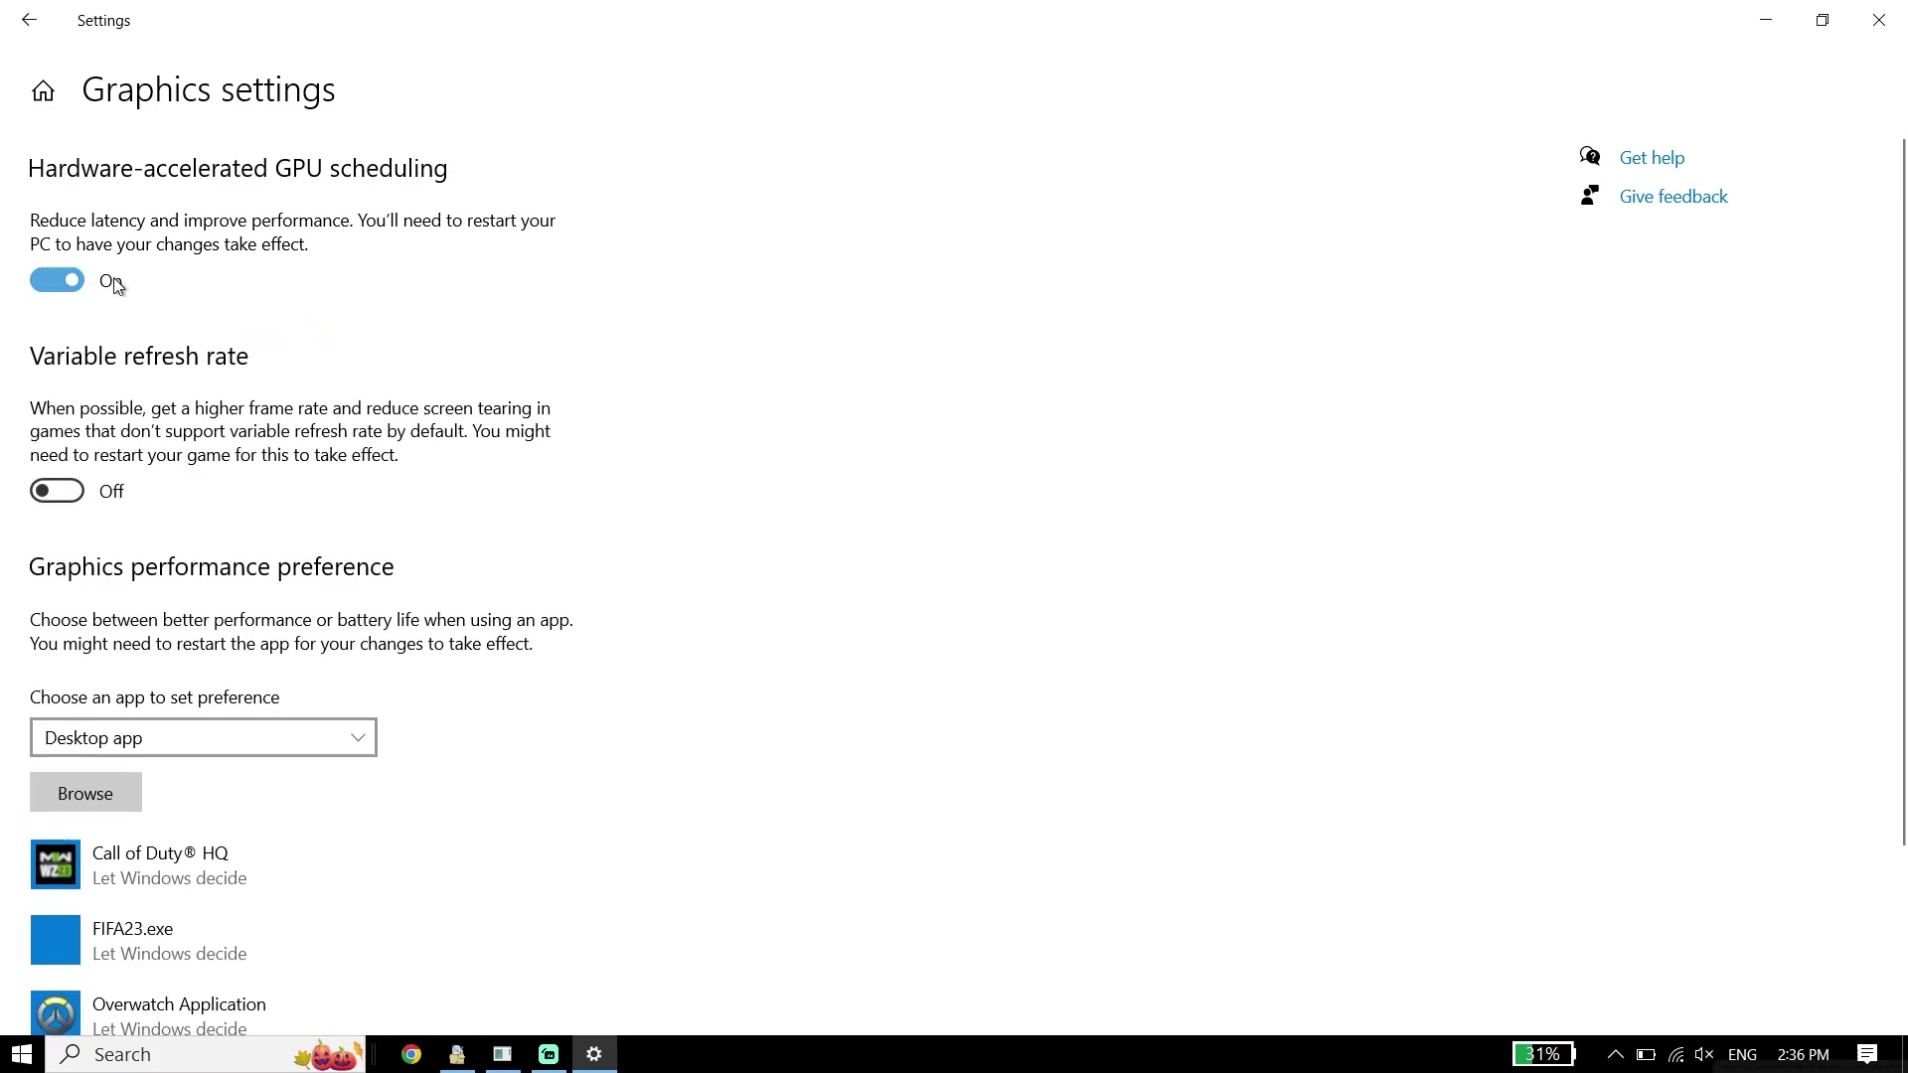
# Start browsing for a program's graphics preference, cancel without adding one, and return to the top
pyautogui.scroll(-3, 74, 318)
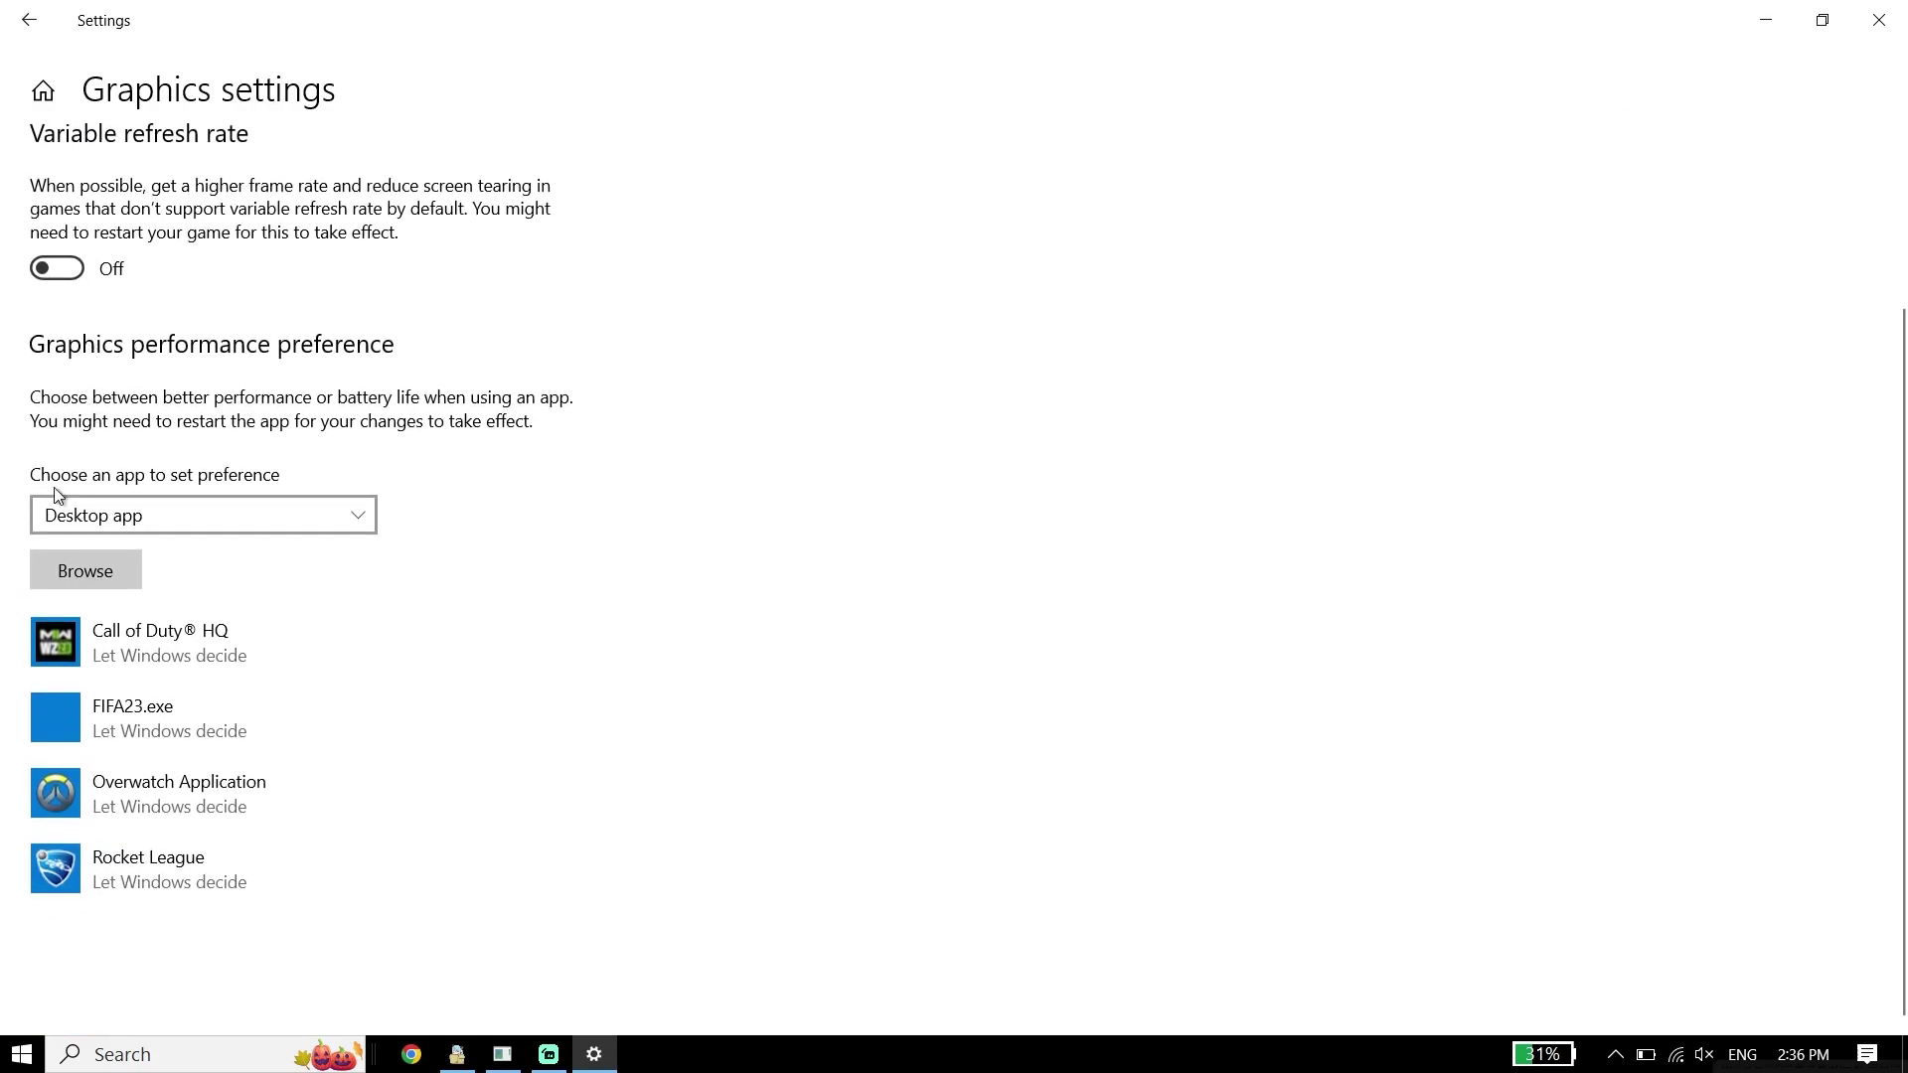
pyautogui.click(76, 568)
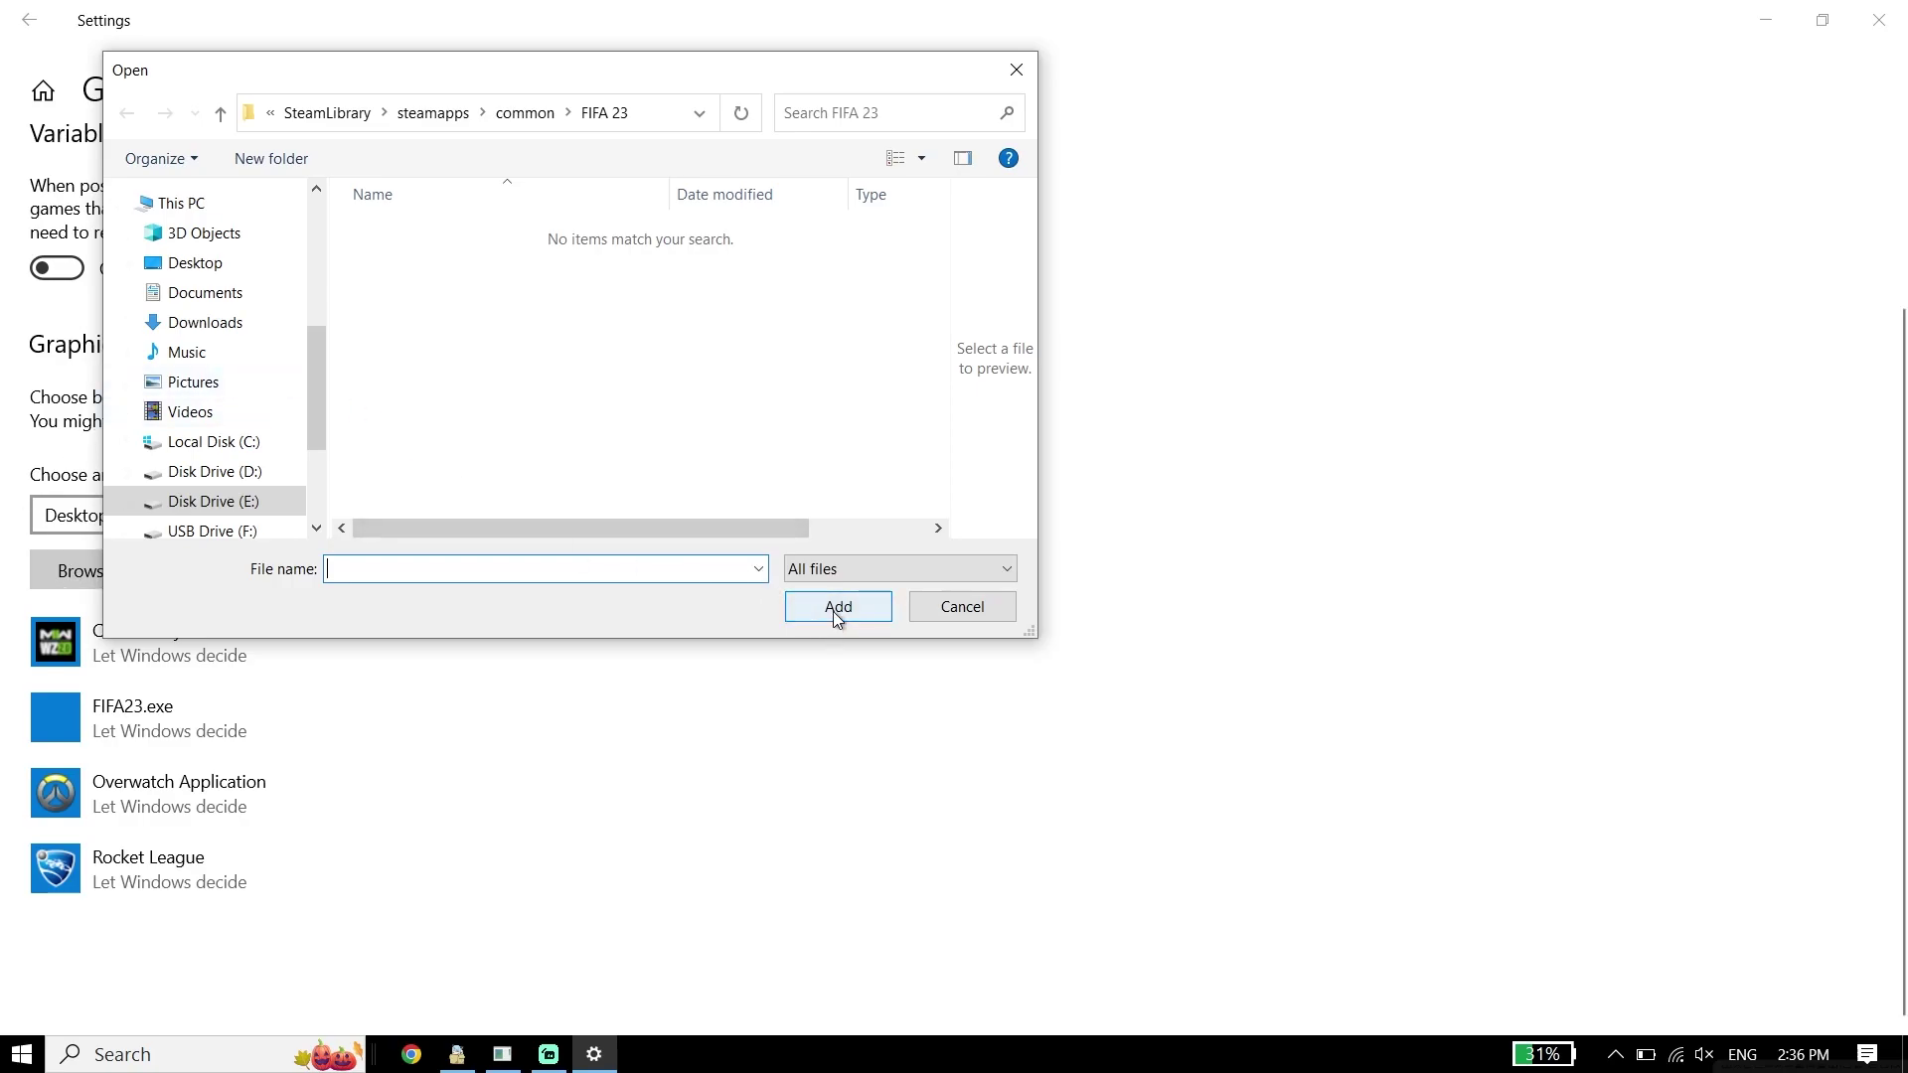
pyautogui.click(939, 616)
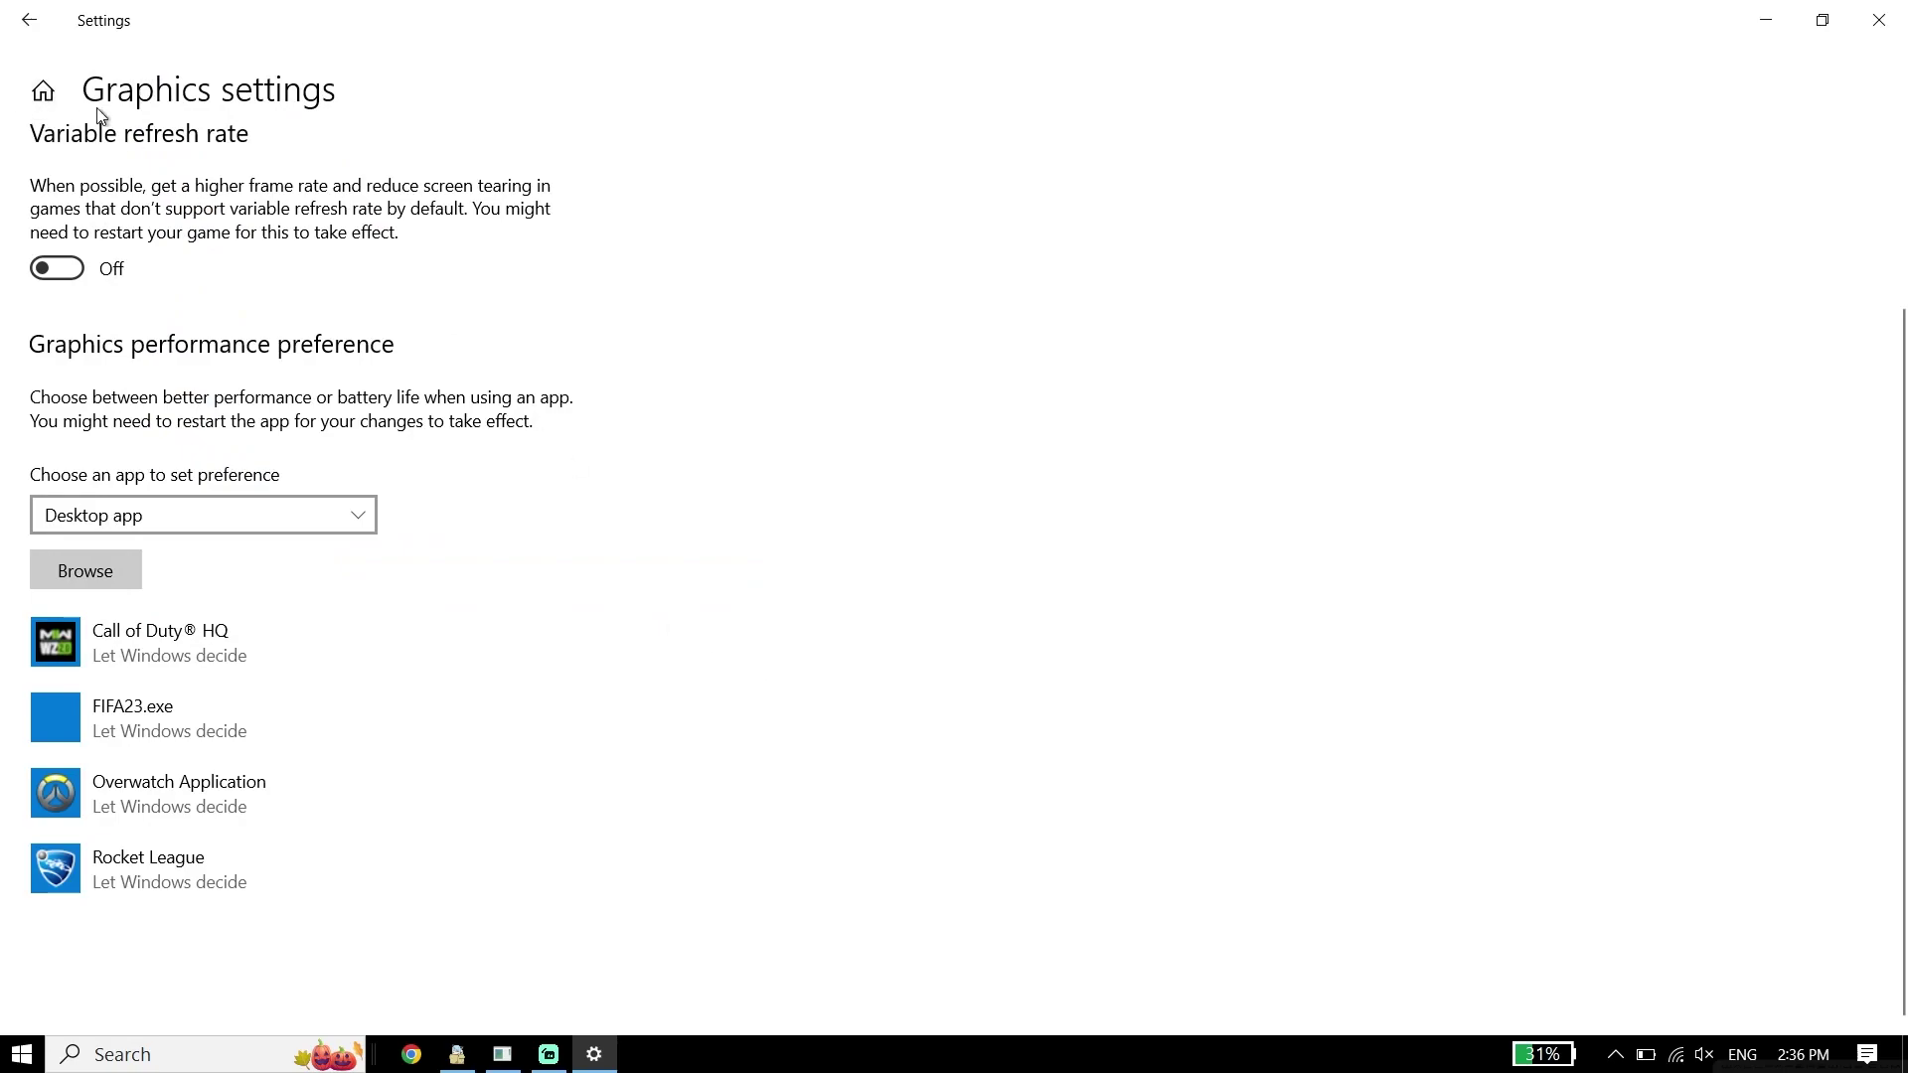
pyautogui.scroll(2, 289, 162)
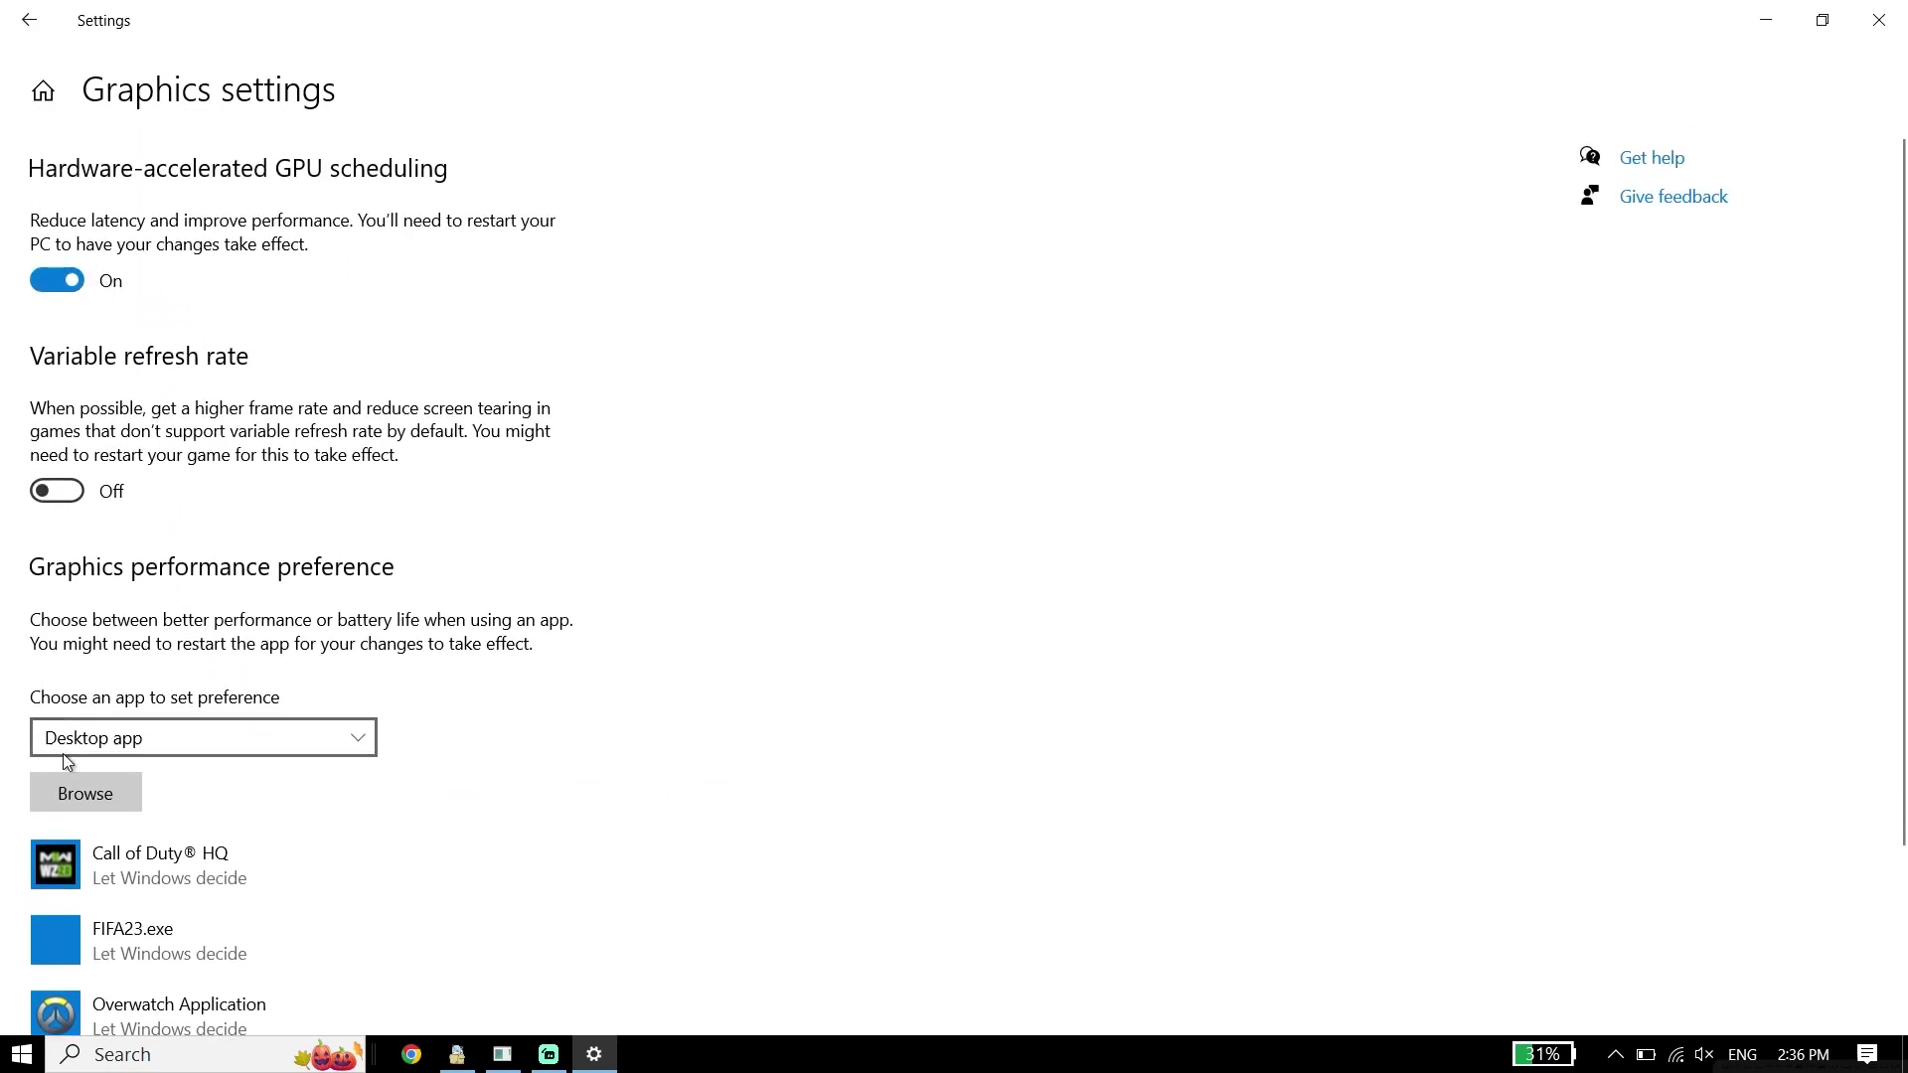
# Show the Start menu's Power options, dismiss them without restarting, and close Graphics settings
pyautogui.click(18, 1053)
pyautogui.click(31, 1005)
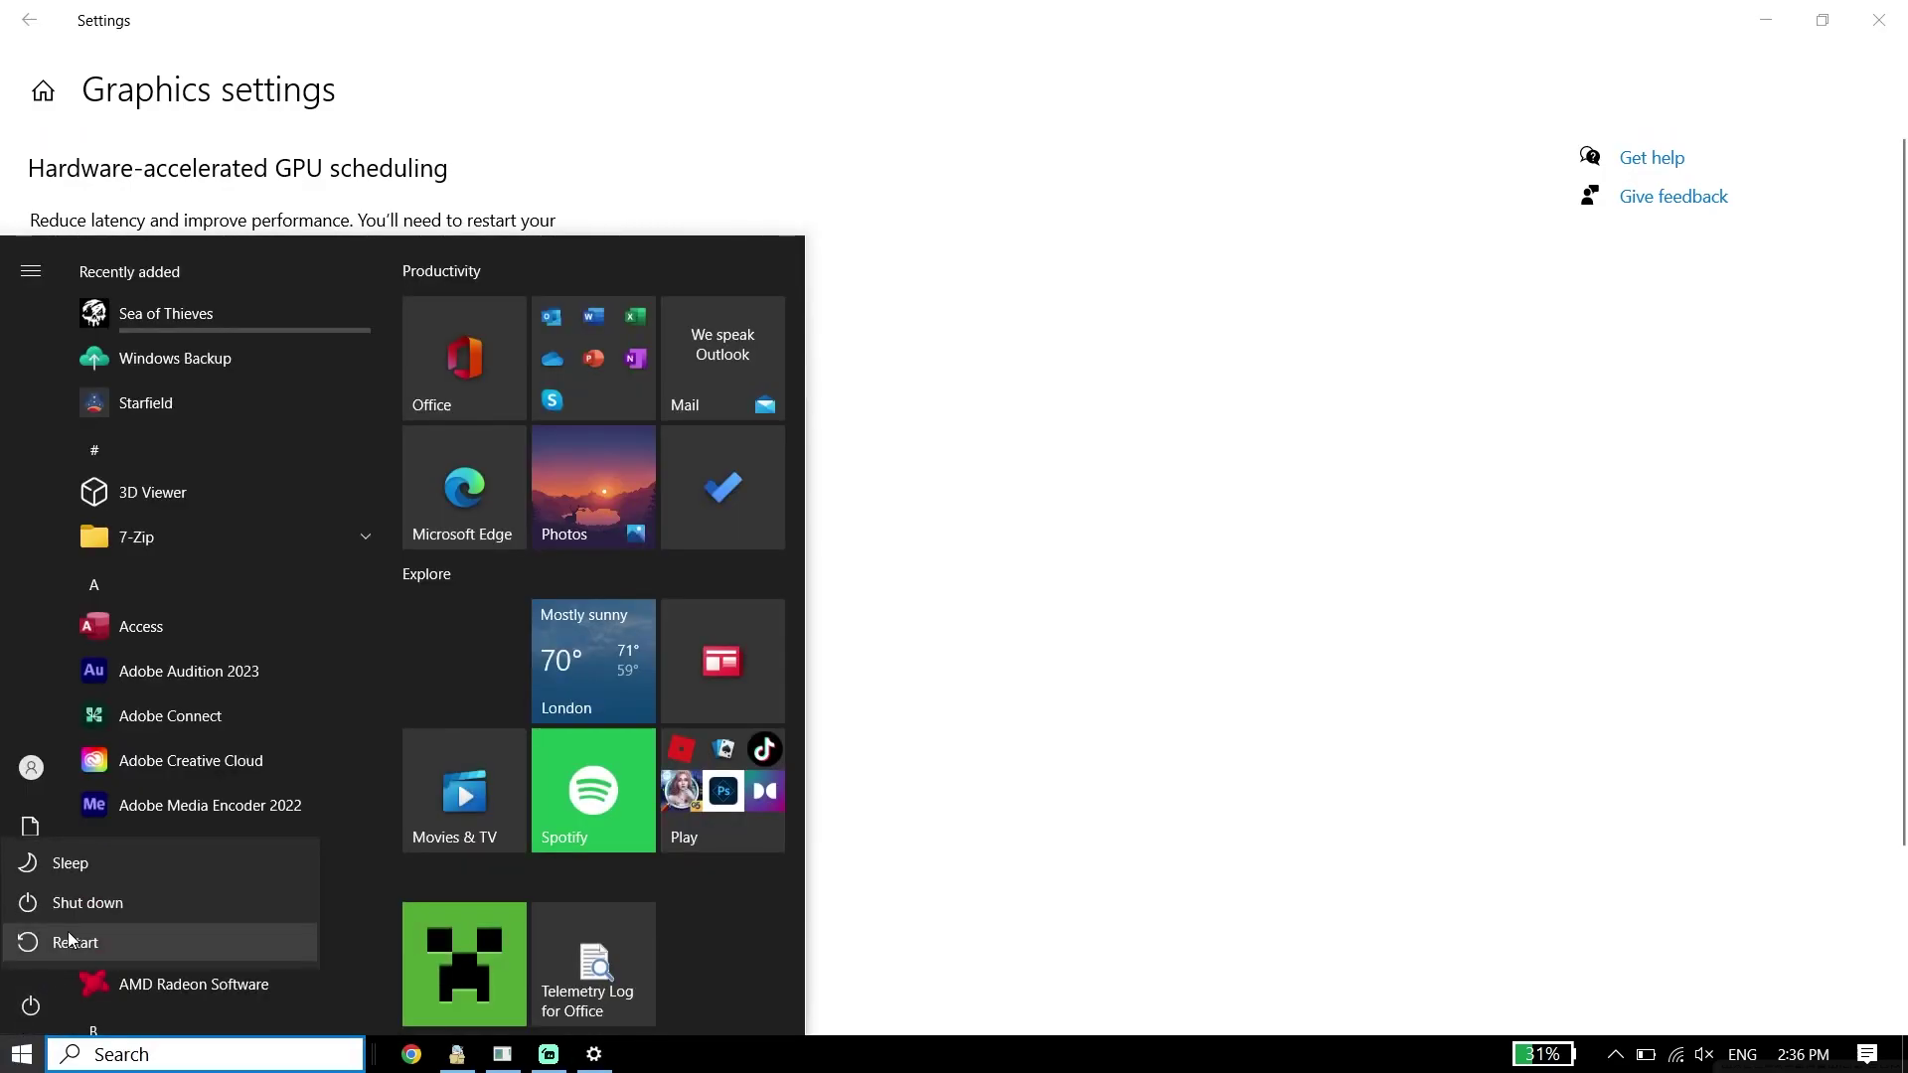
pyautogui.click(1034, 792)
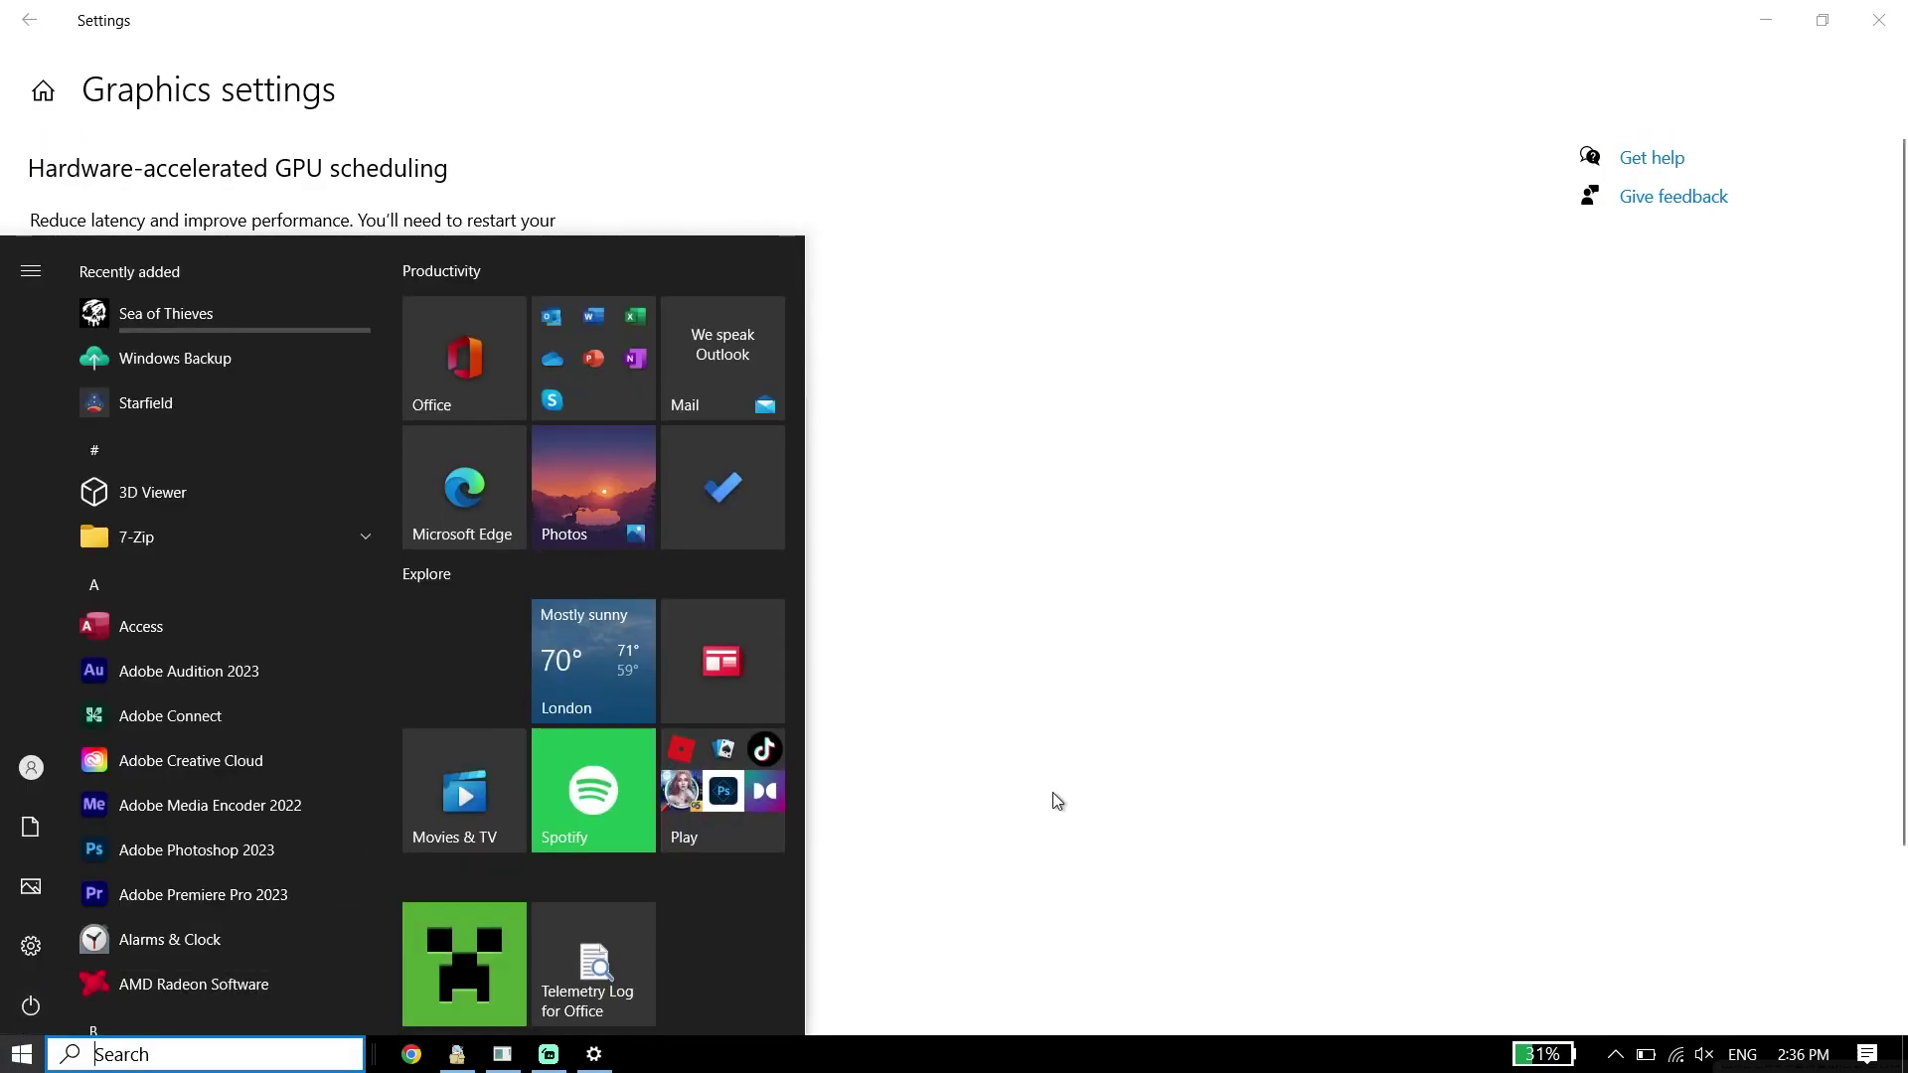
pyautogui.click(1056, 796)
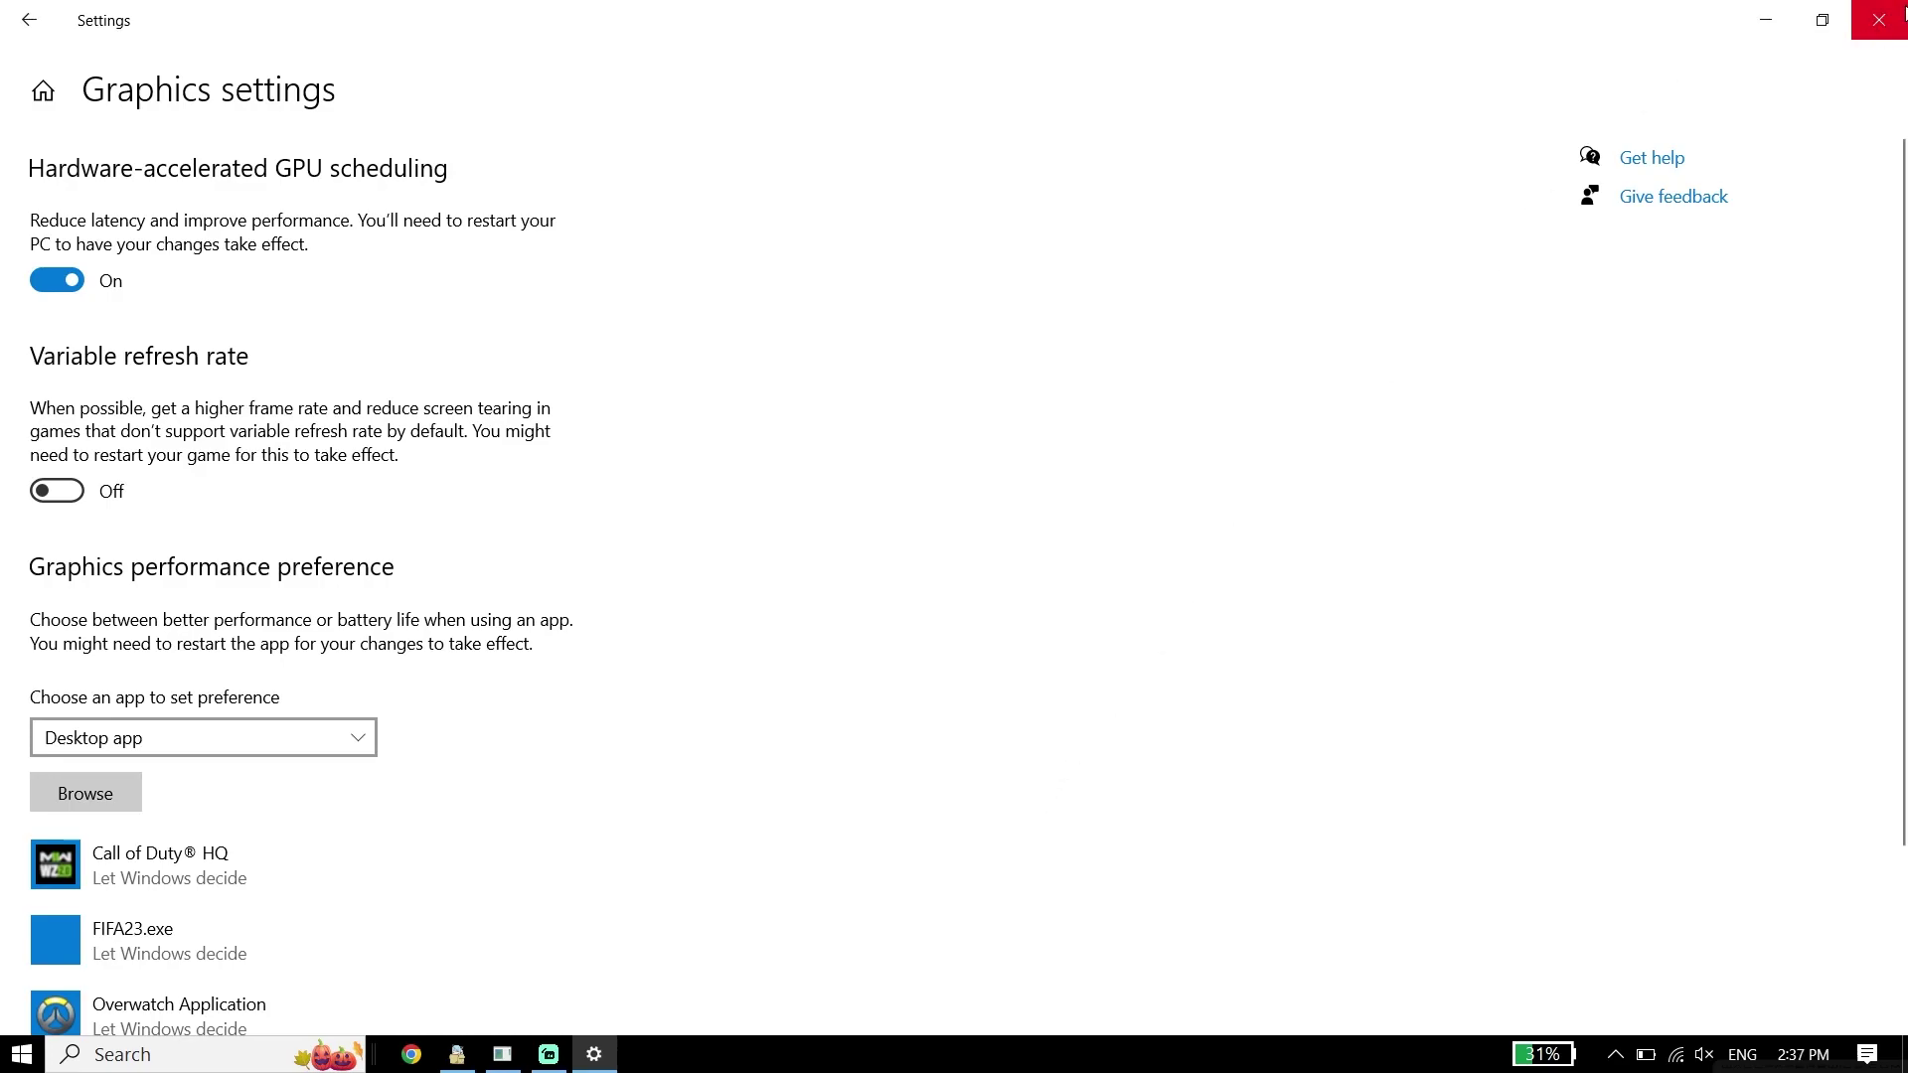
pyautogui.click(1902, 12)
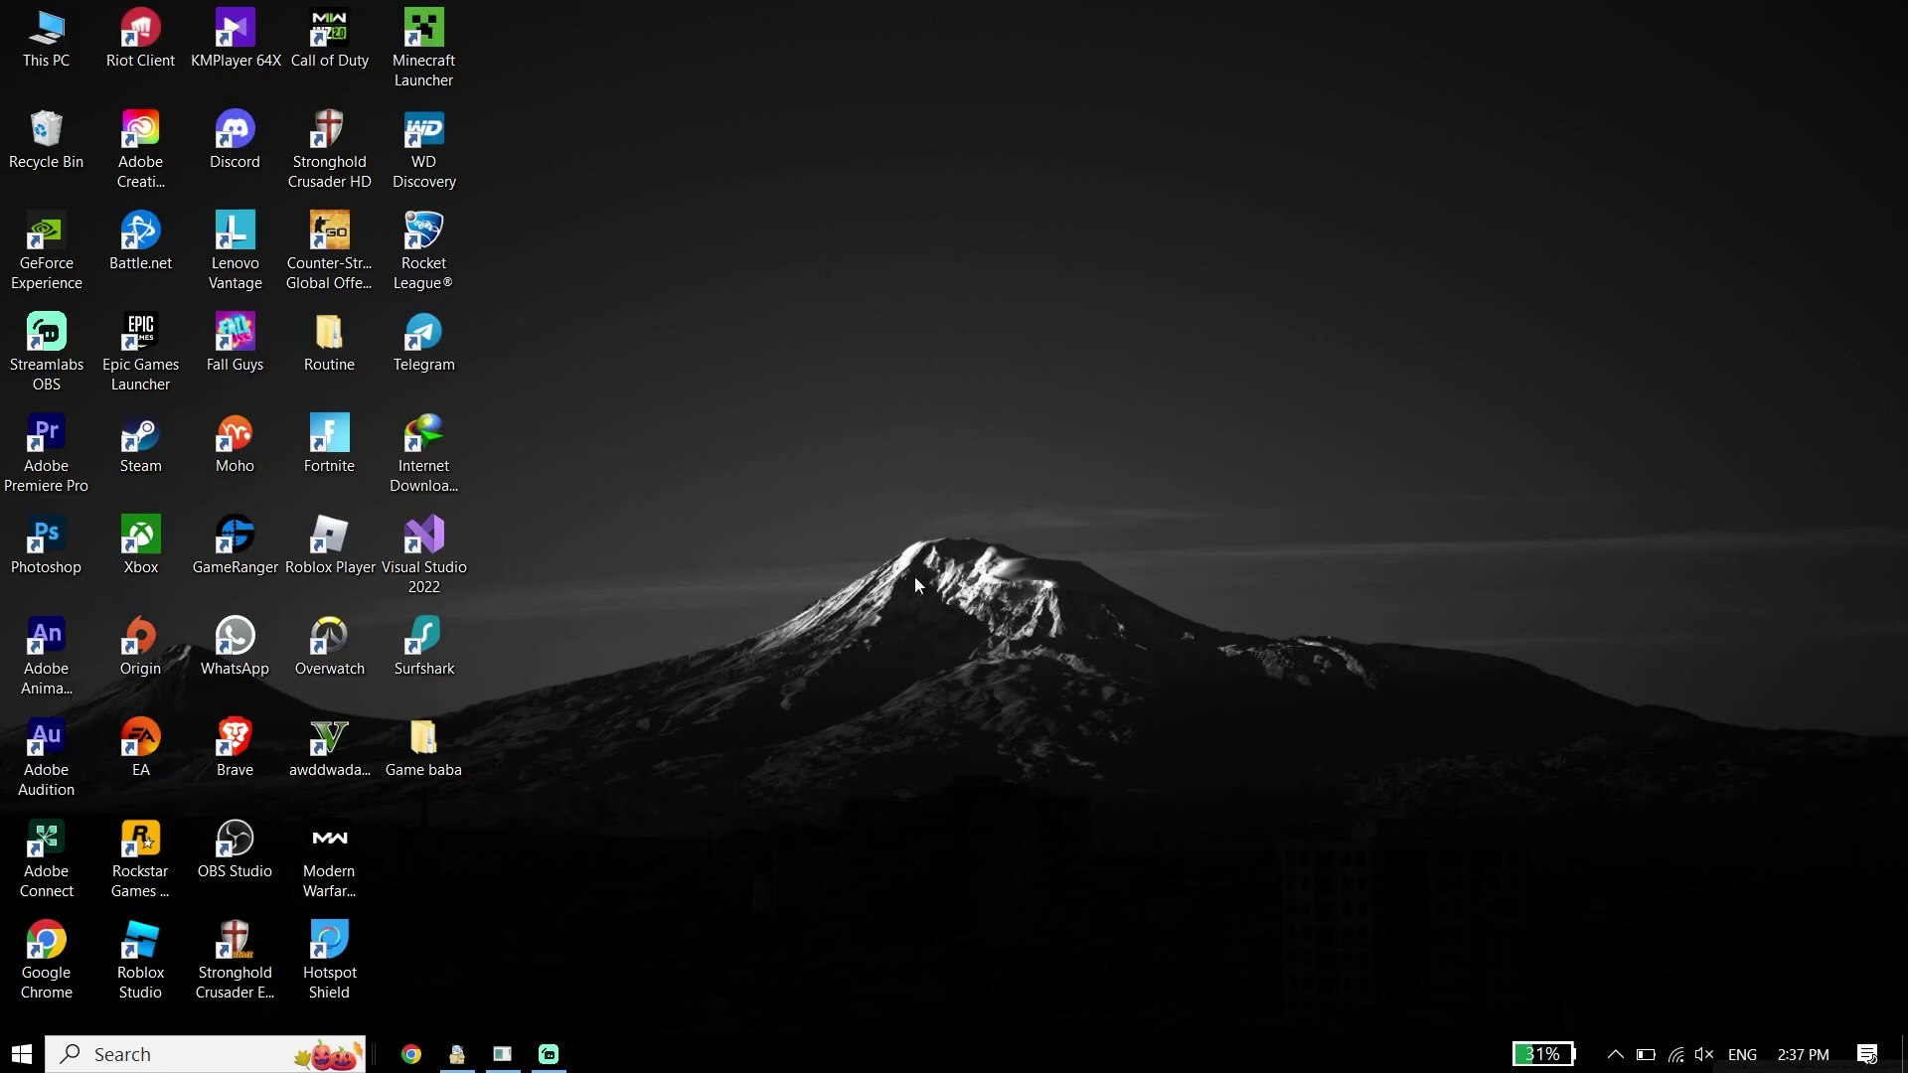
# Open Settings by searching 'se', then view the Gaming page: Xbox Game Bar Off, Game Mode On
pyautogui.click(213, 1057)
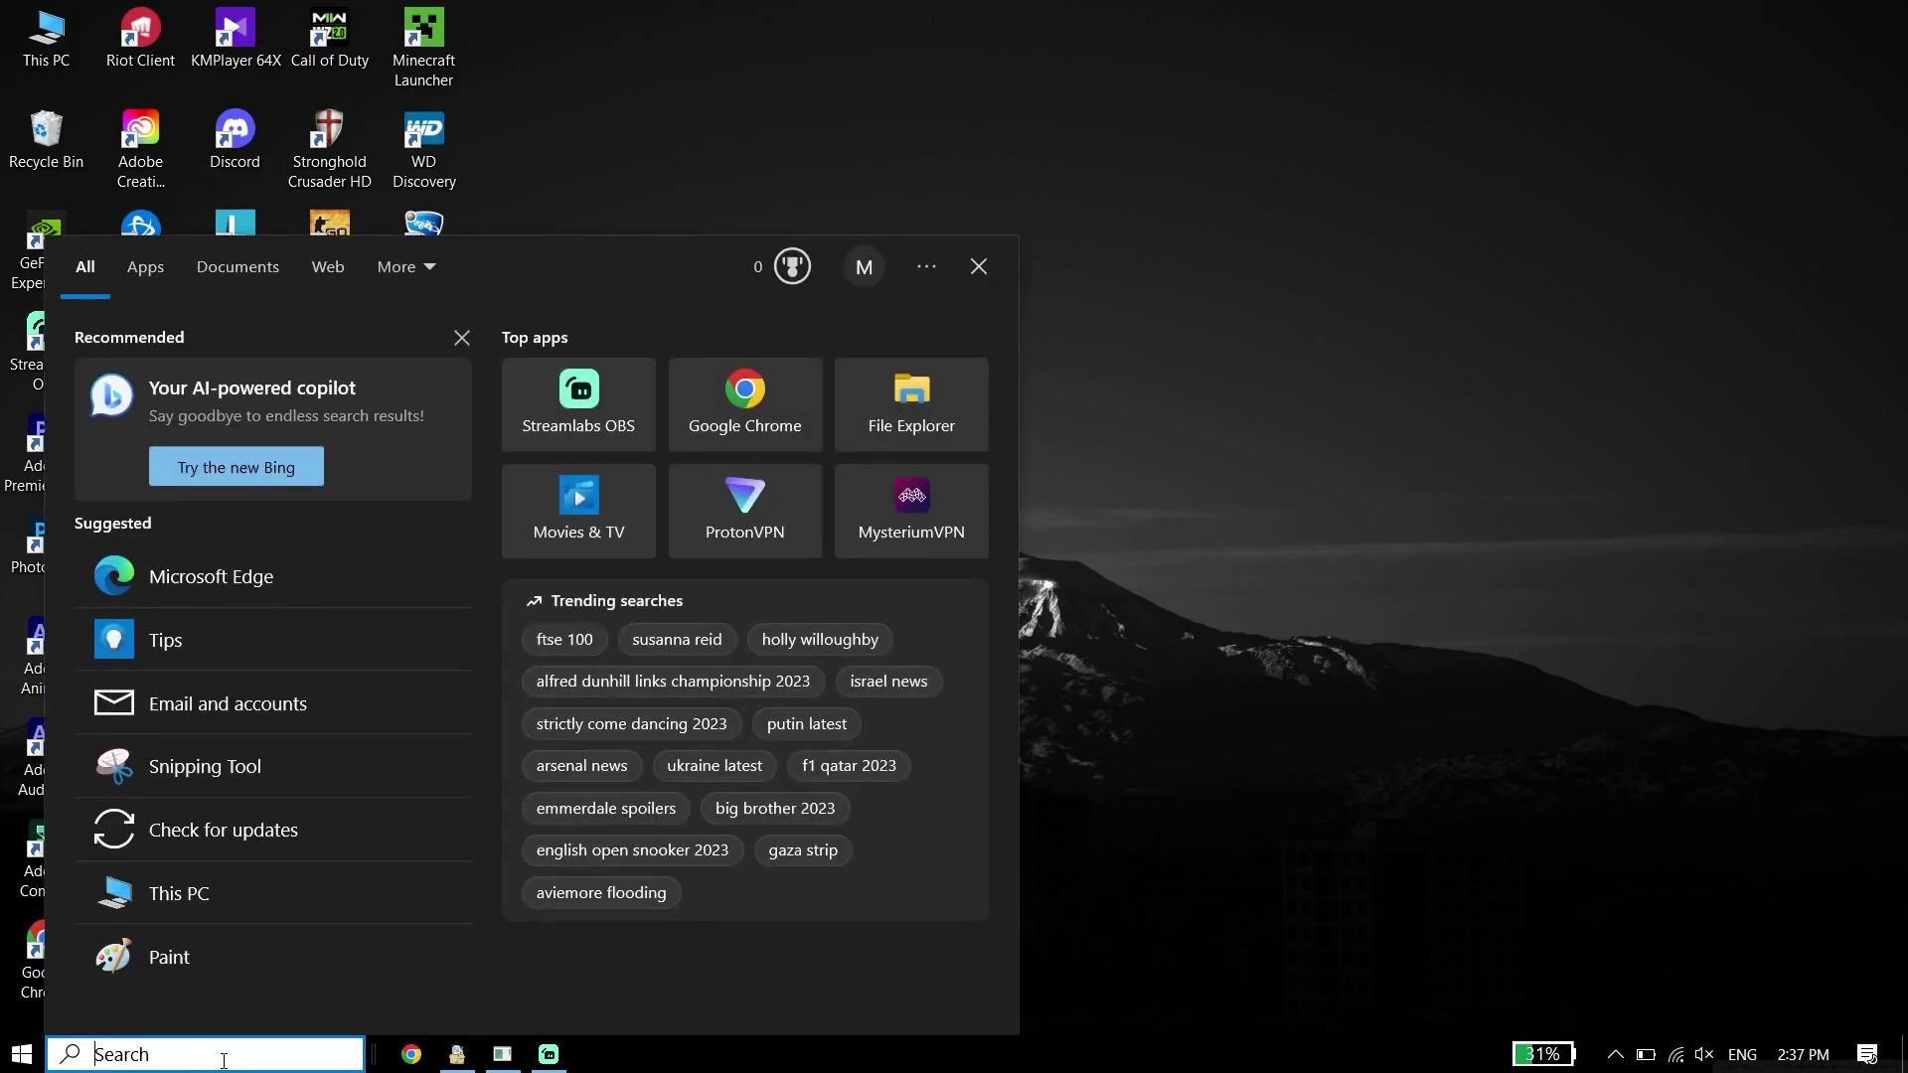
pyautogui.write('se')
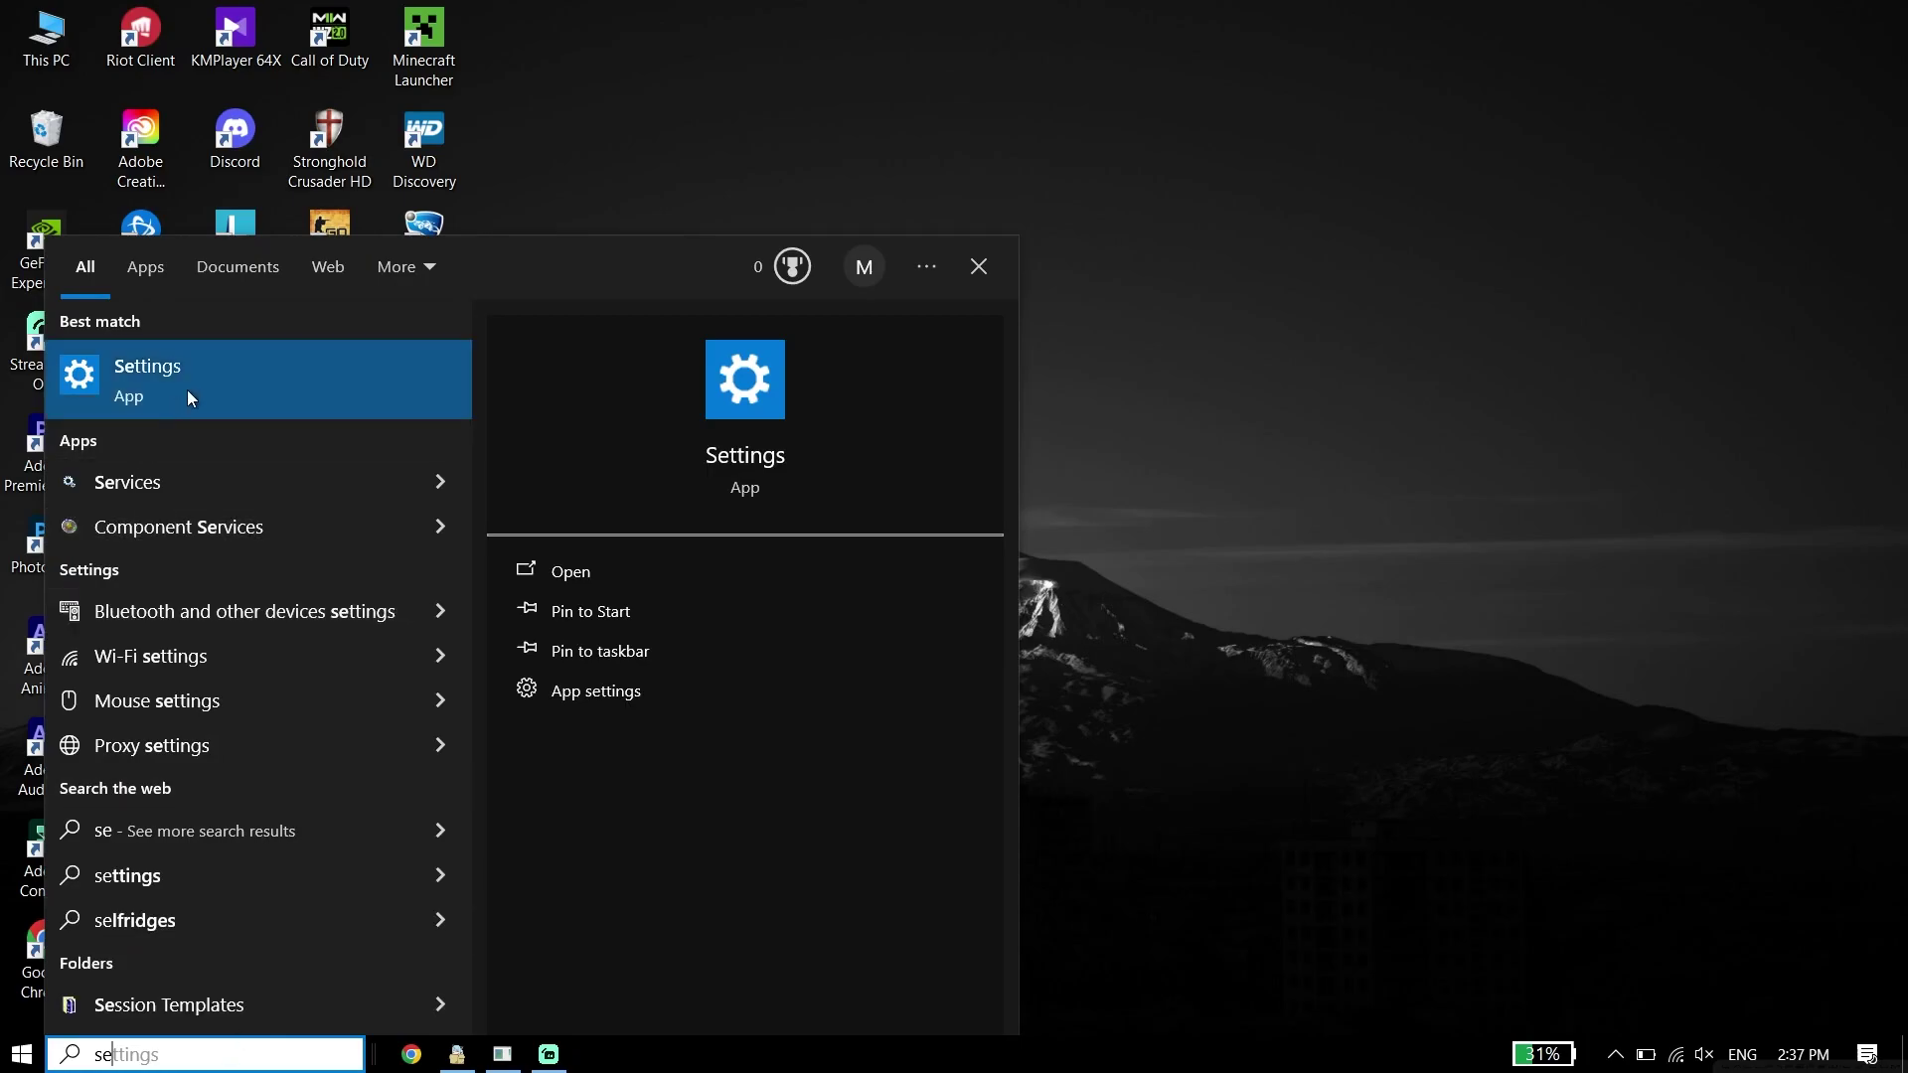
pyautogui.click(187, 395)
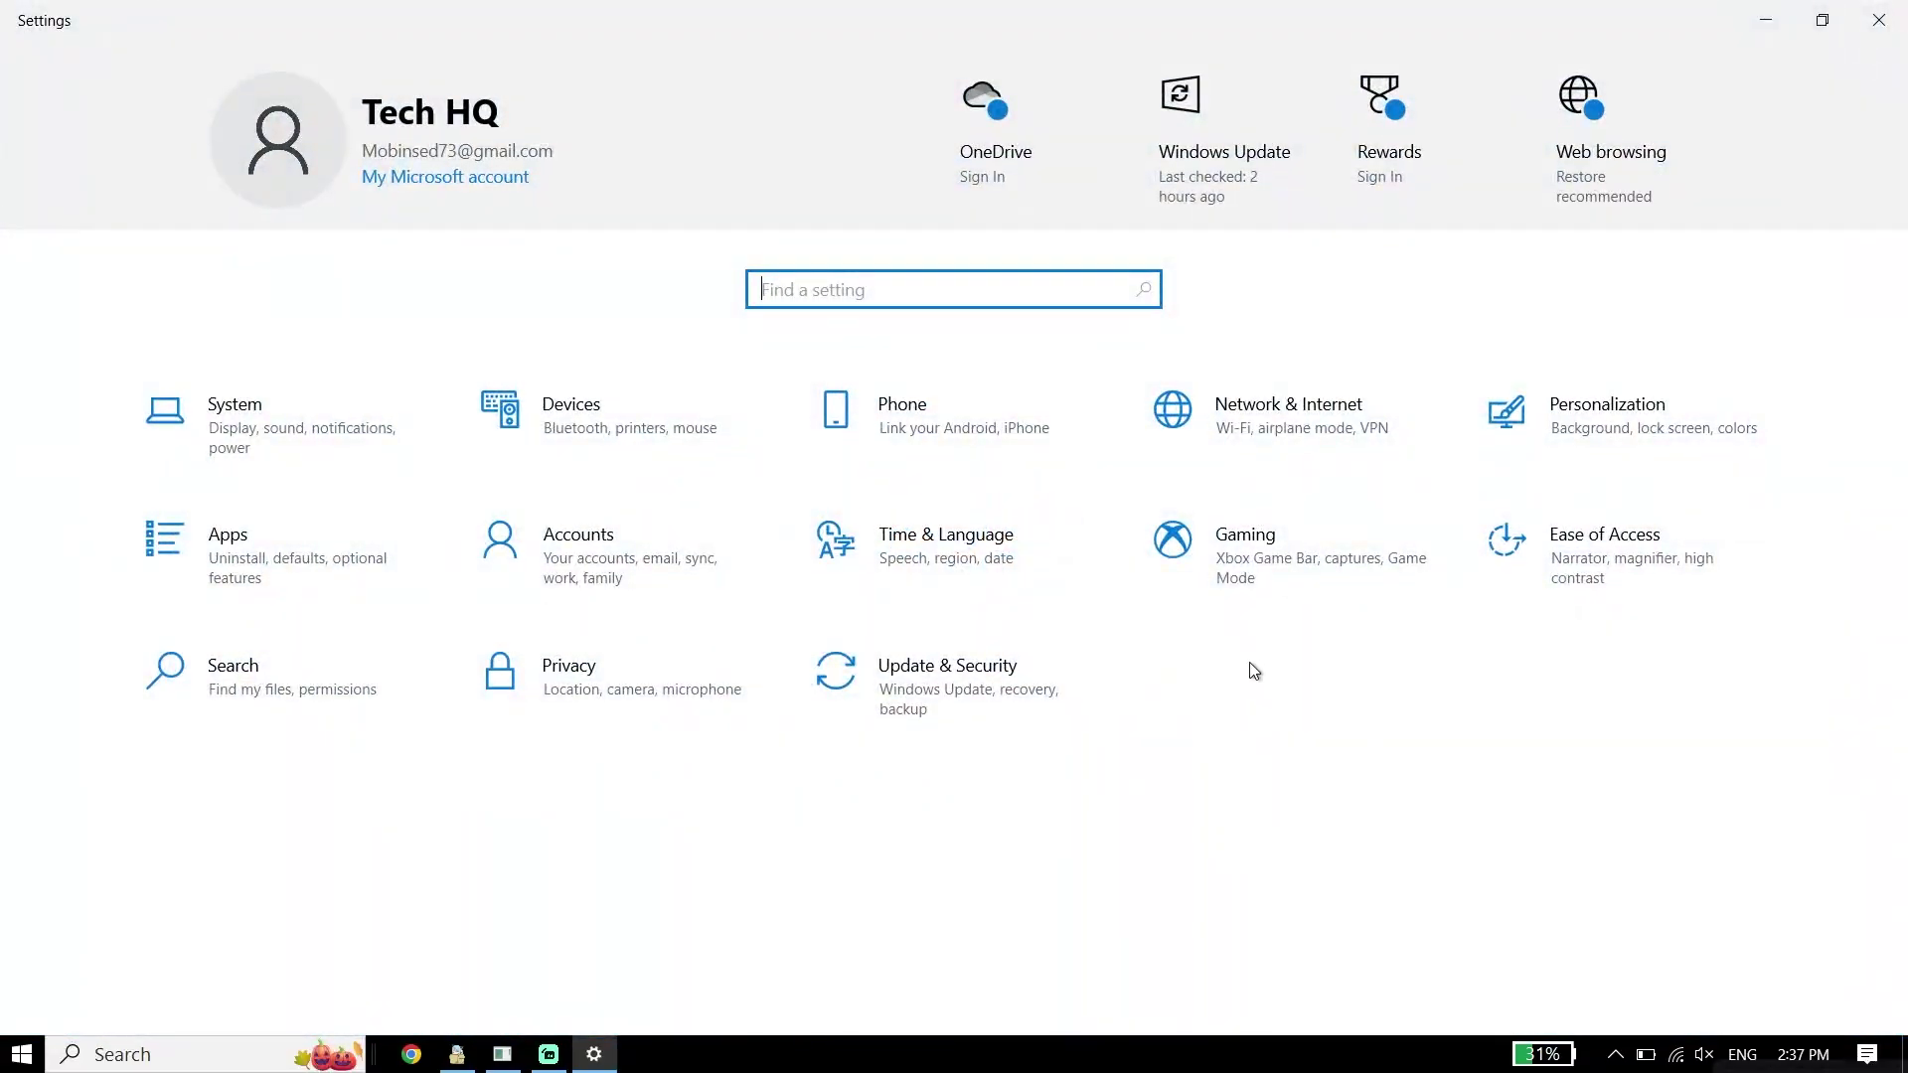
pyautogui.click(1291, 558)
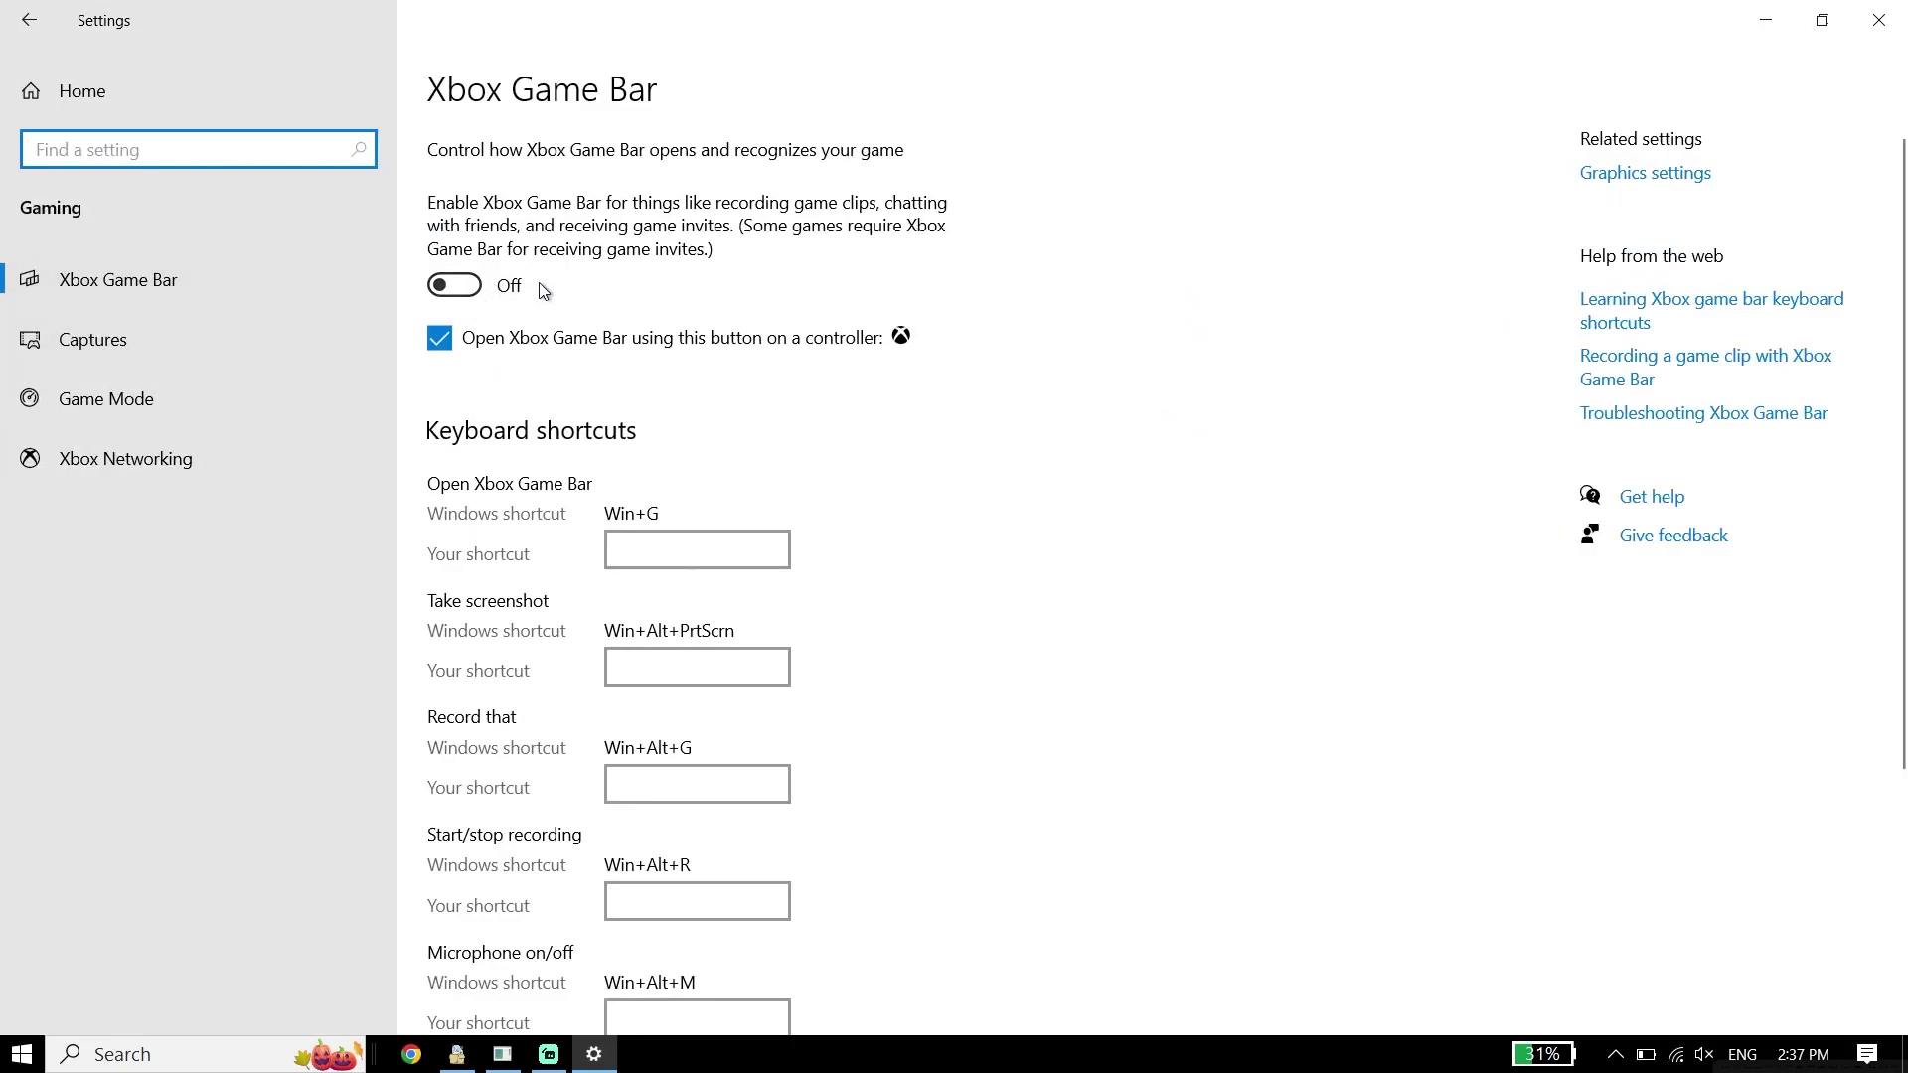
pyautogui.click(254, 398)
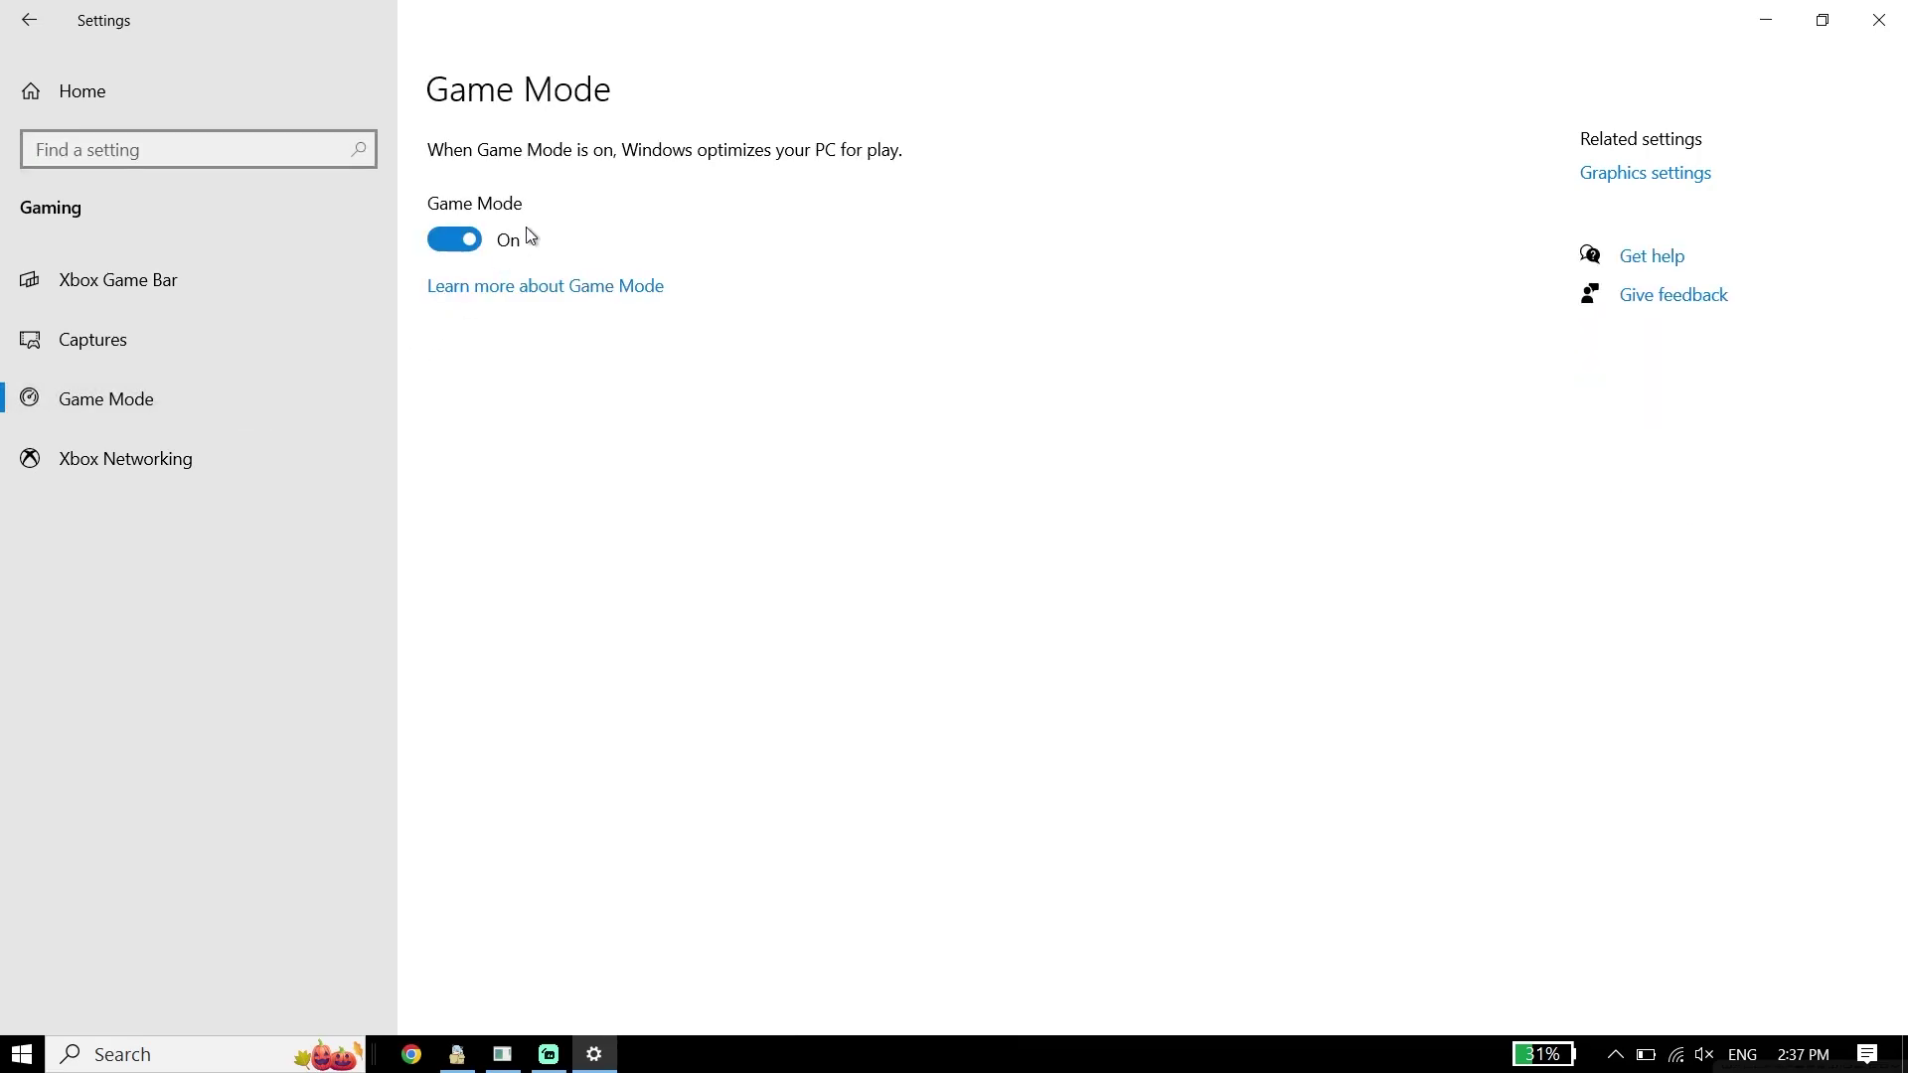